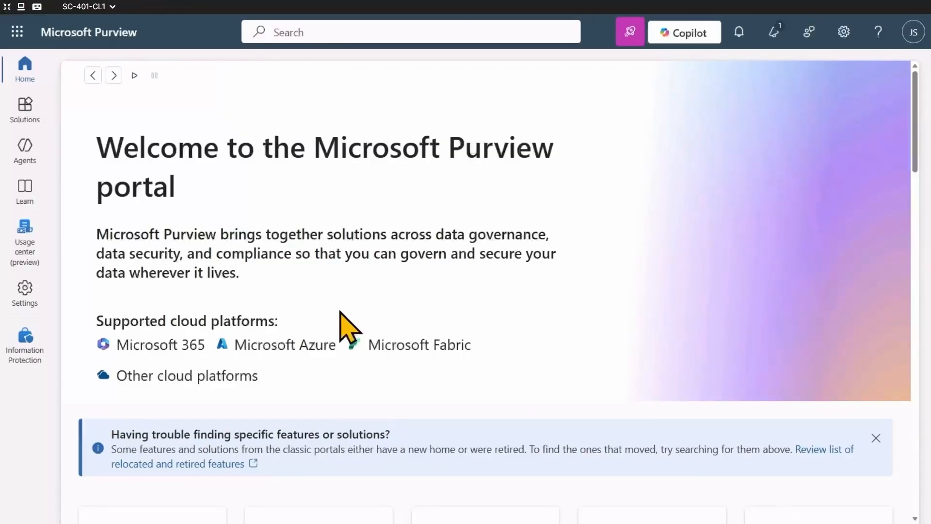
left_click(25, 301)
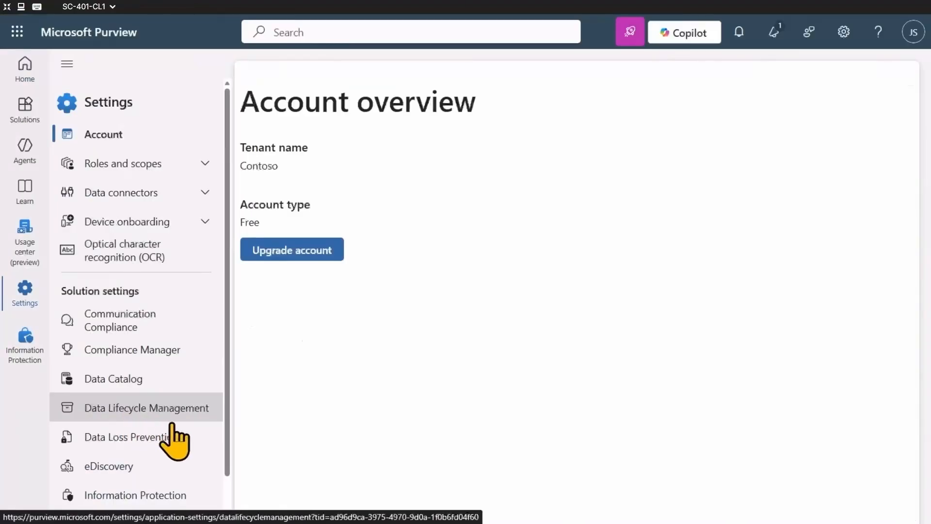
scroll(172, 456, "down", 1)
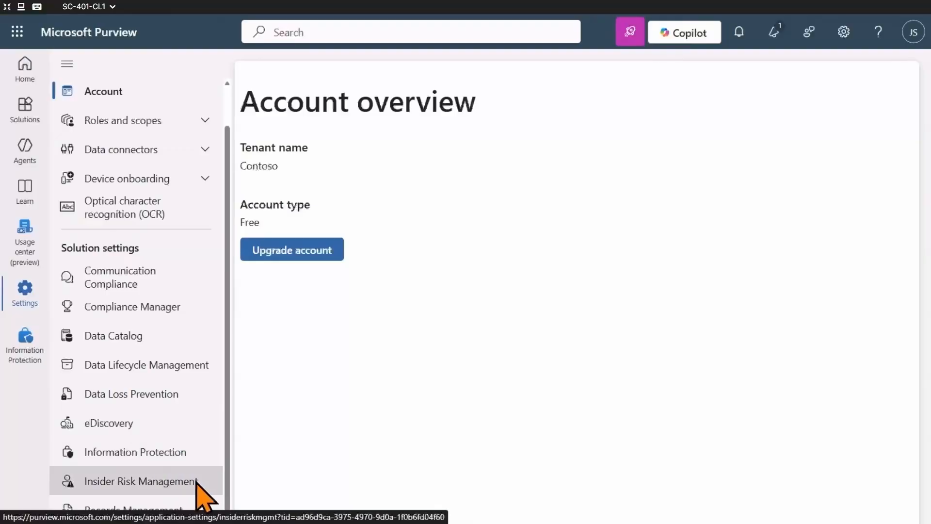
left_click(26, 70)
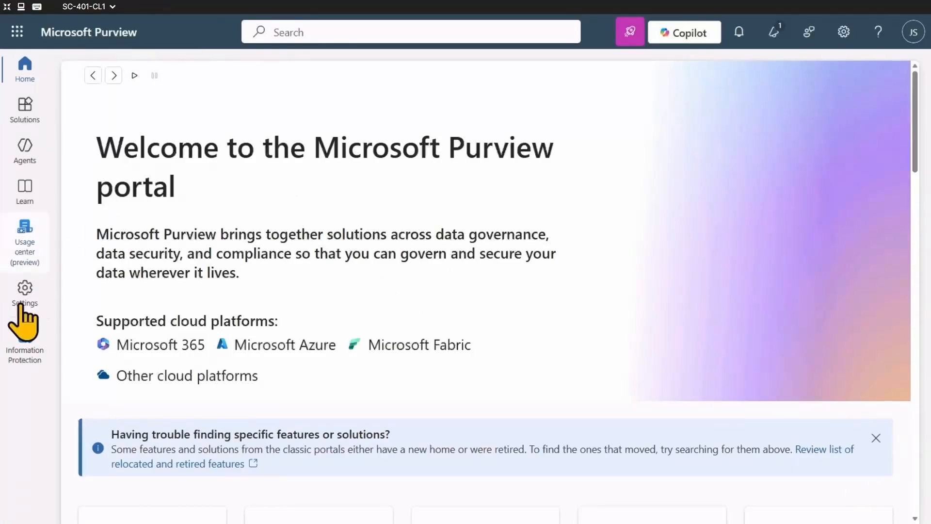
Open the Policy indicators page in the Insider Risk Management solution settings and collapse the settings navigation.
left_click(20, 305)
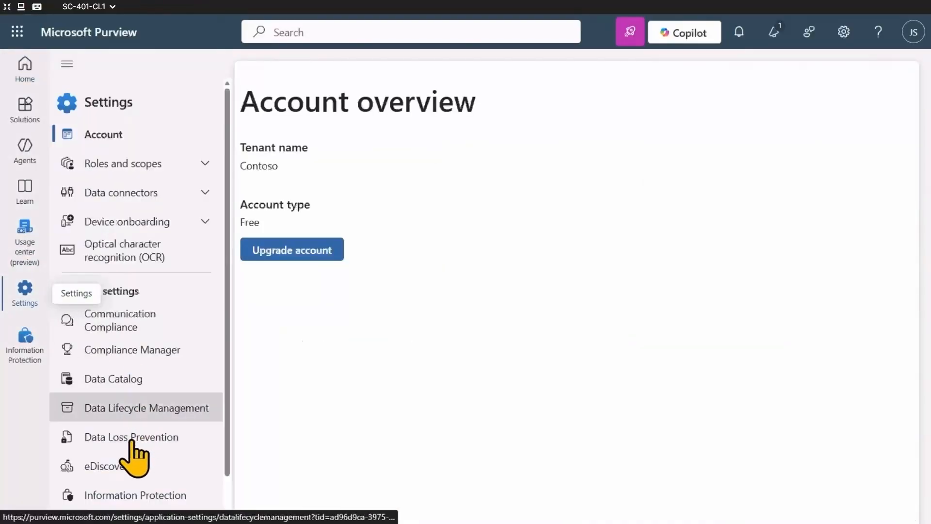
scroll(129, 495, "down", 1)
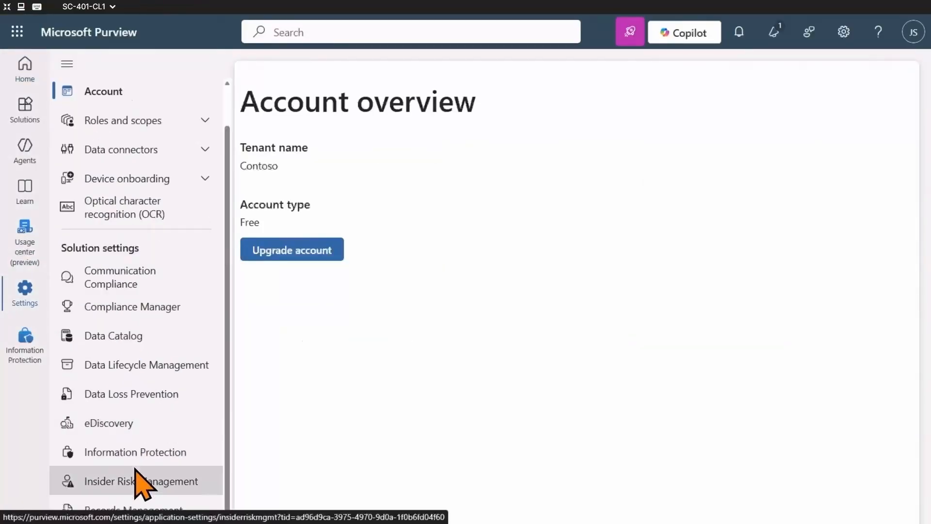
left_click(160, 482)
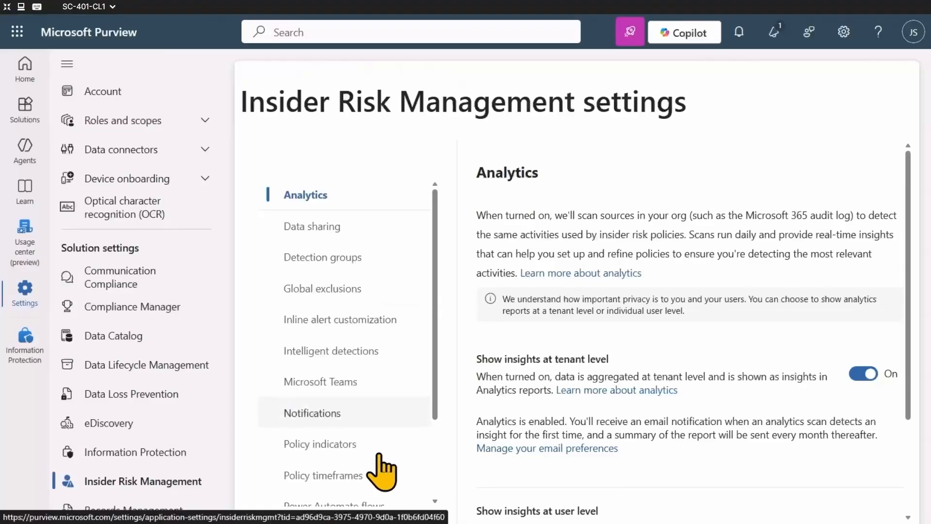
left_click(360, 442)
left_click(66, 63)
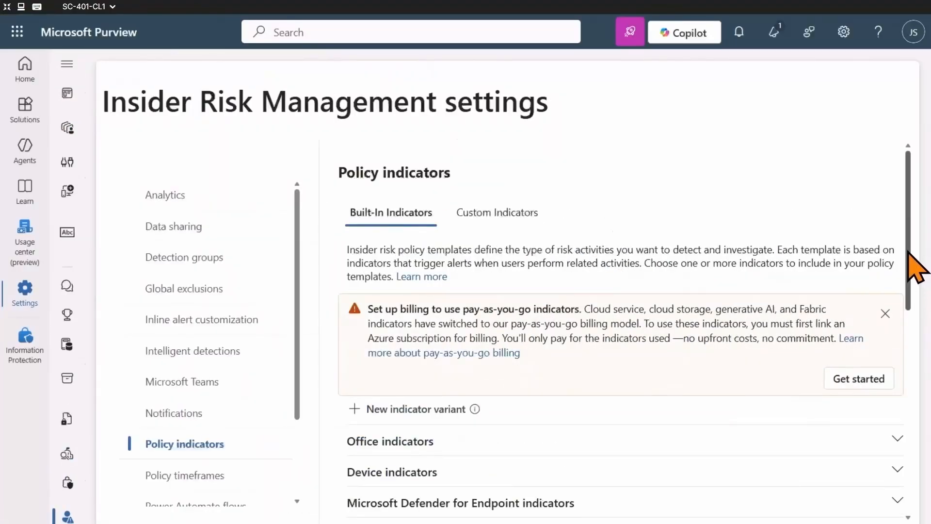
Dismiss the pay-as-you-go billing notice above the built-in policy indicators.
scroll(914, 300, "down", 3)
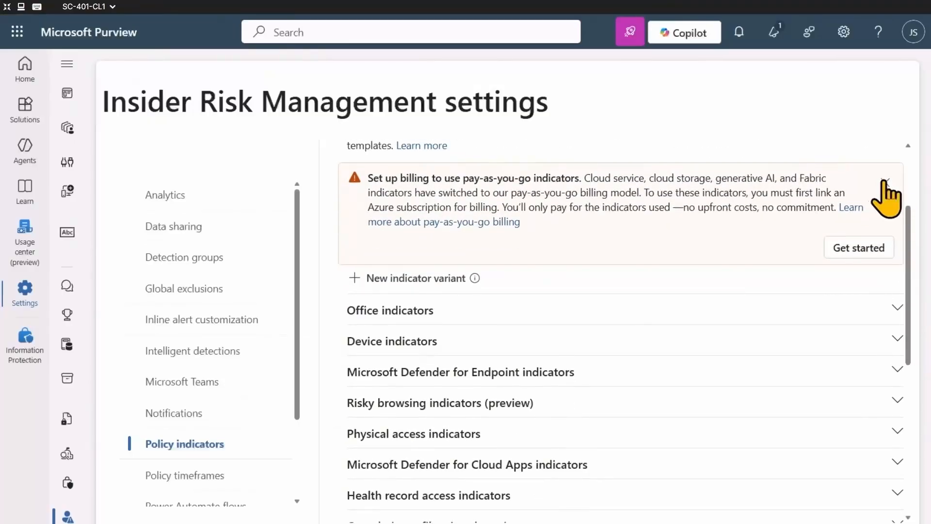
left_click(884, 184)
scroll(921, 266, "down", 1)
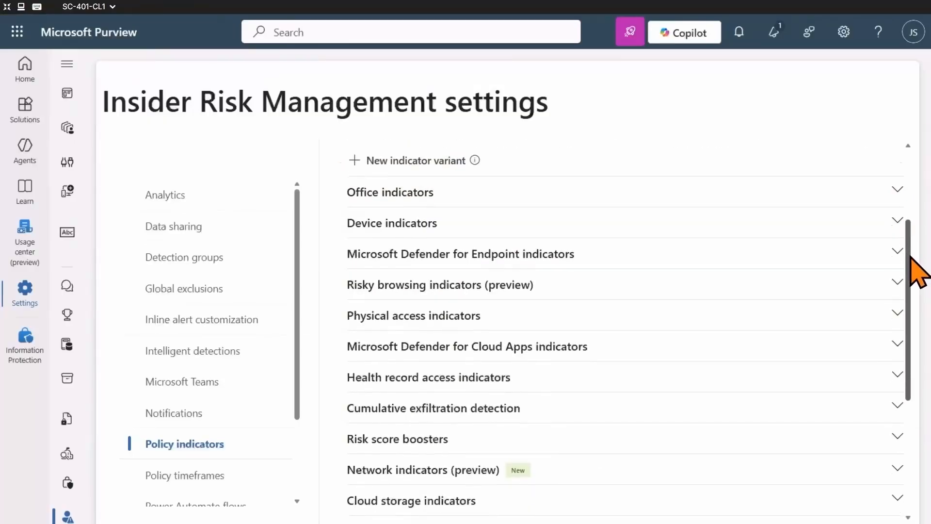
Examine the Office indicators and the Cumulative exfiltration detection options among the built-in indicators.
scroll(921, 279, "down", 1)
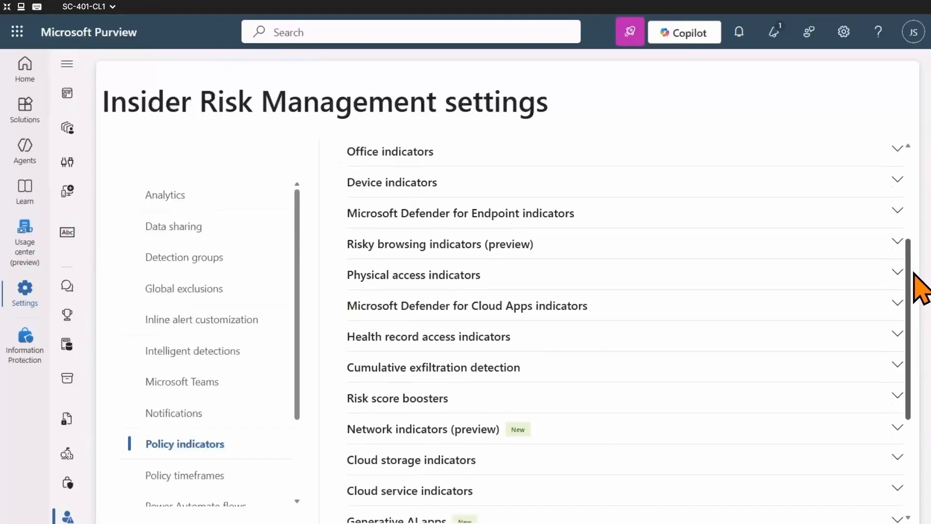
left_click(896, 149)
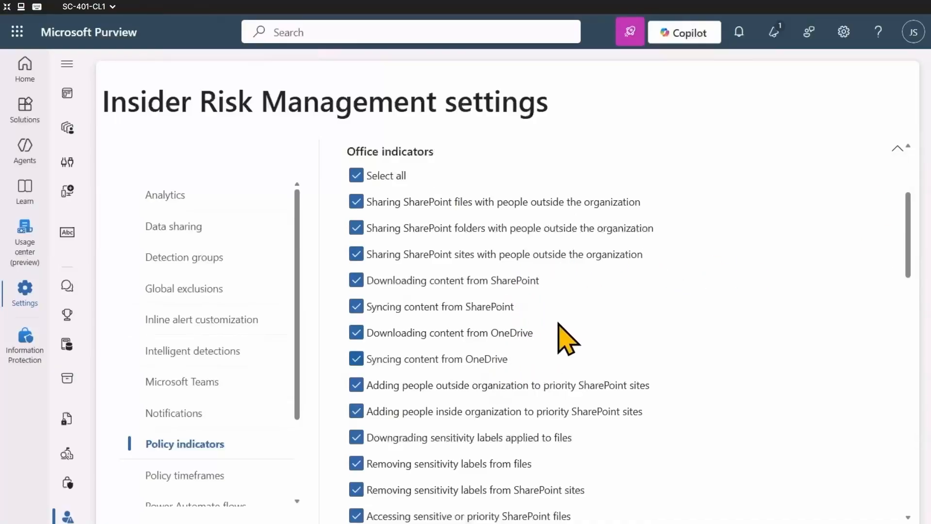
left_click(898, 149)
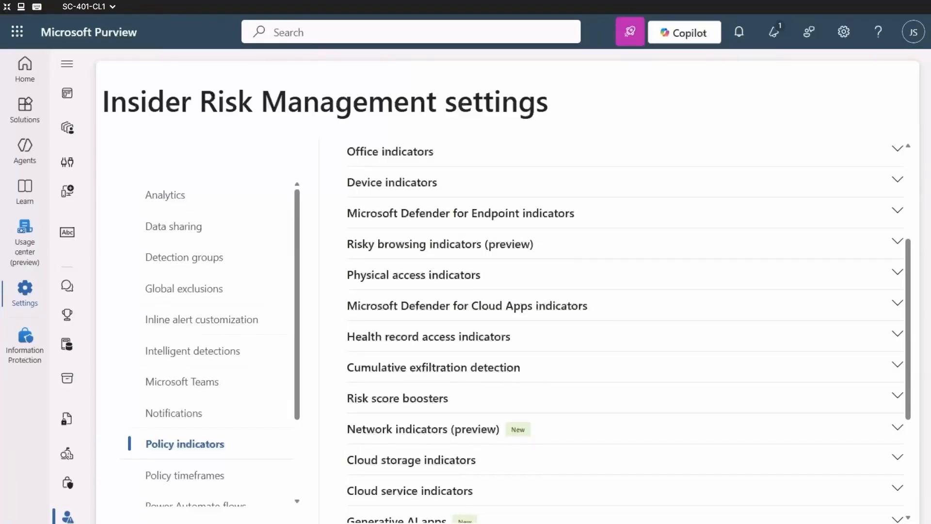
left_click(897, 365)
left_click_drag(915, 359, 930, 411)
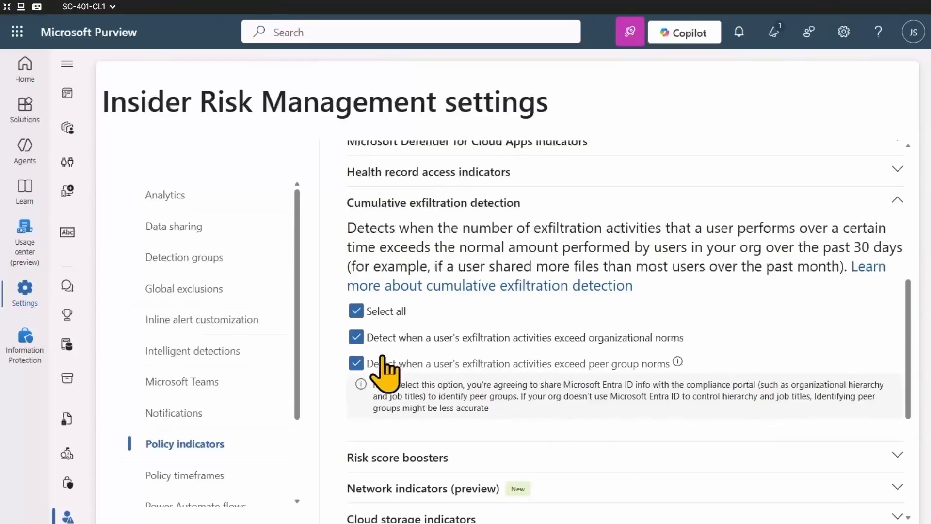
Filter the full list of solutions by "Insider" and open Insider Risk Management.
left_click(27, 116)
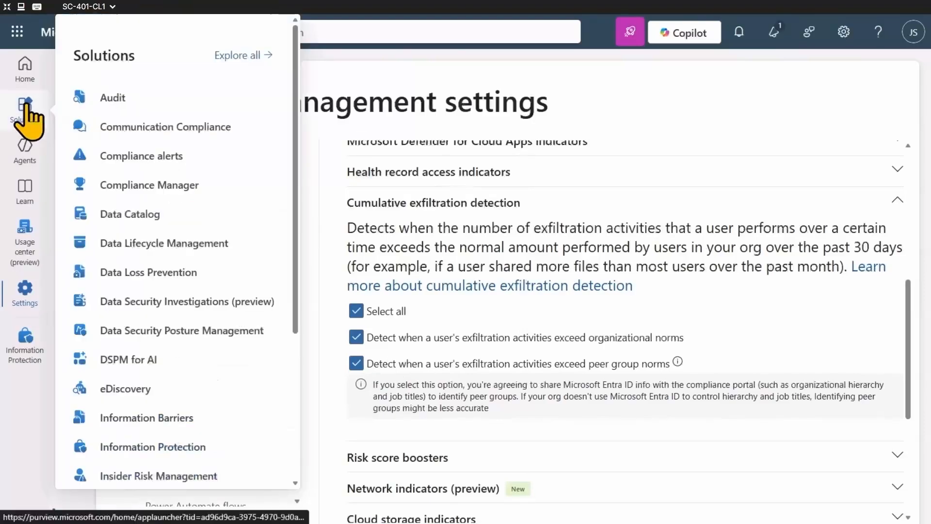
left_click(251, 56)
left_click(186, 272)
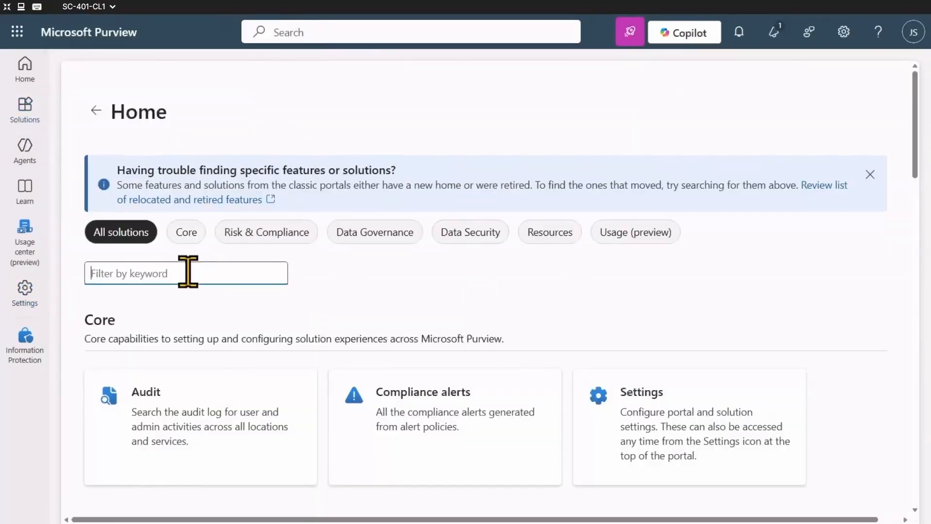
type("Insider")
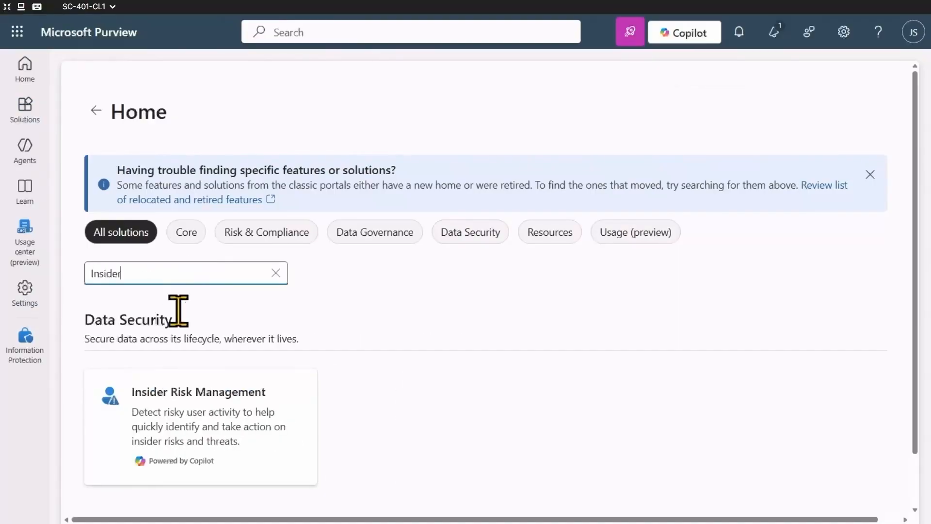
left_click(295, 463)
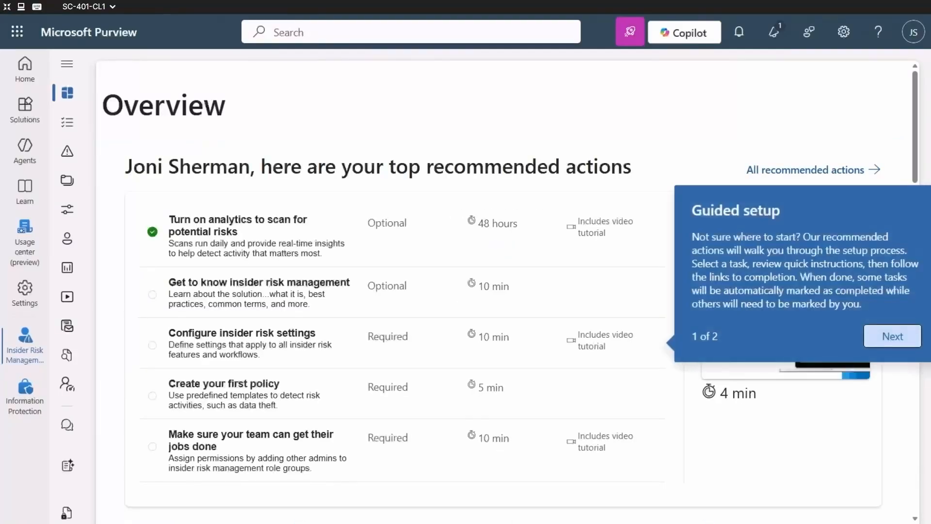
Show the Policies page of Insider Risk Management with the solution navigation collapsed.
left_click(75, 65)
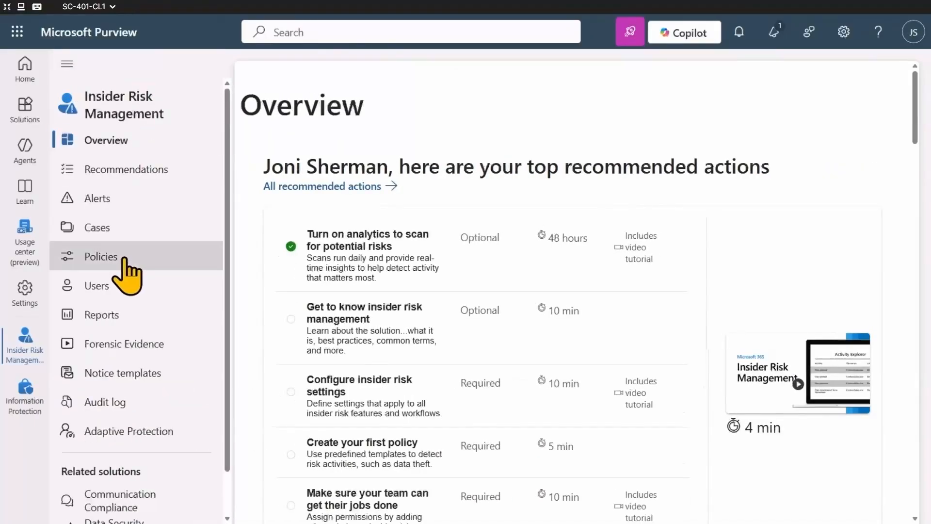
left_click(126, 261)
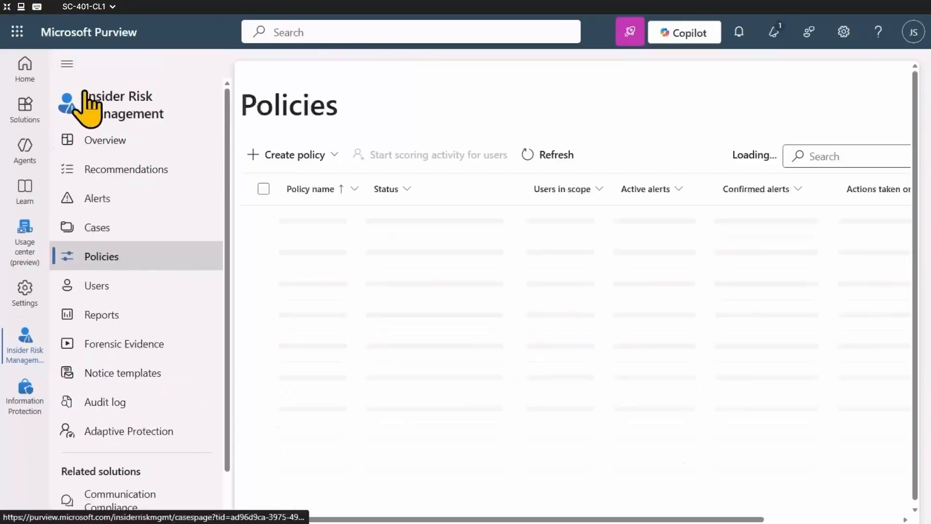
left_click(68, 65)
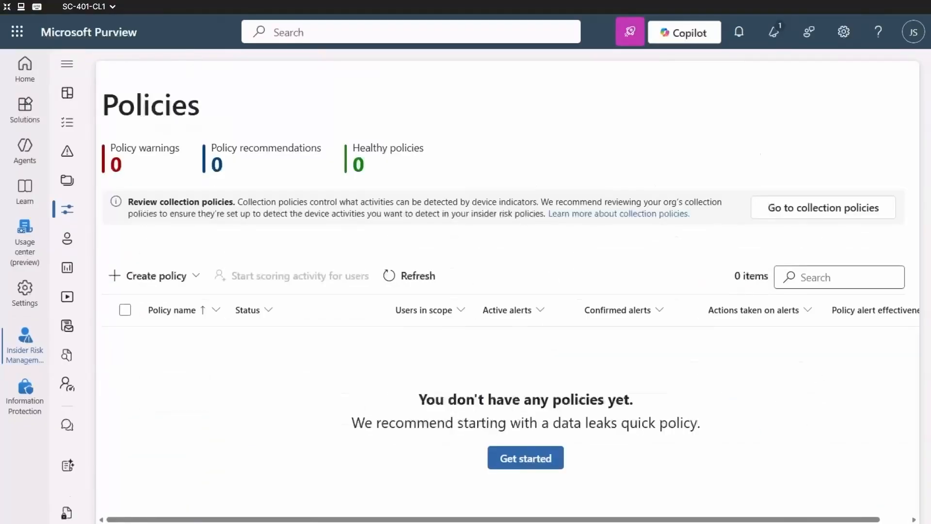
Review the available quick policy templates and start a new quick policy for Data leaks.
left_click(179, 275)
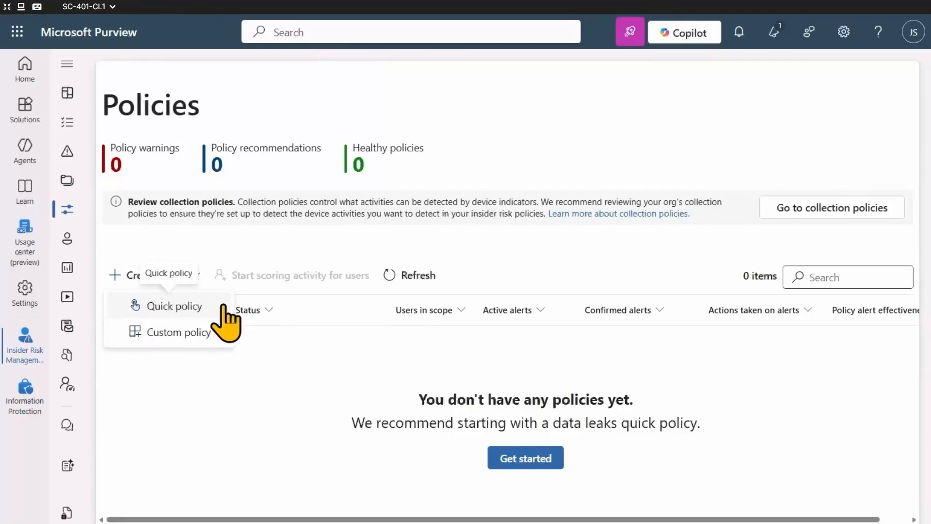
left_click(174, 306)
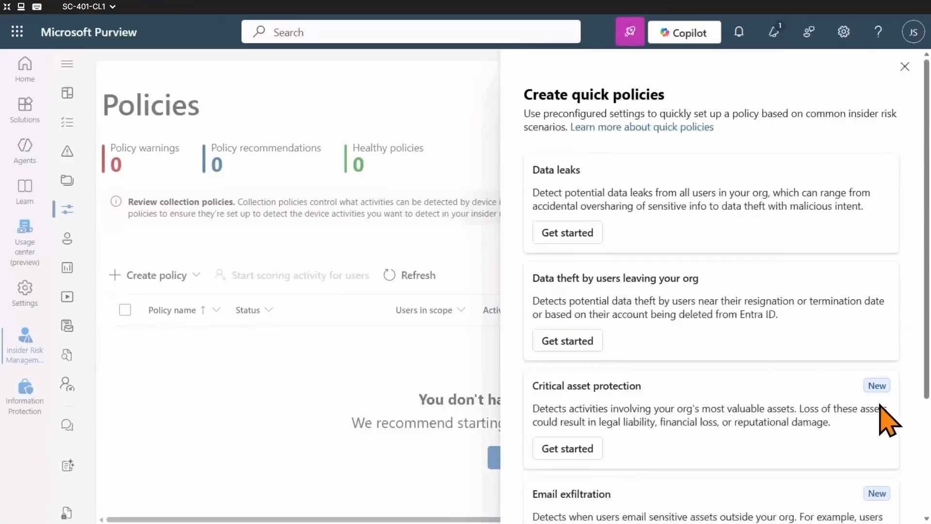
scroll(825, 416, "down", 3)
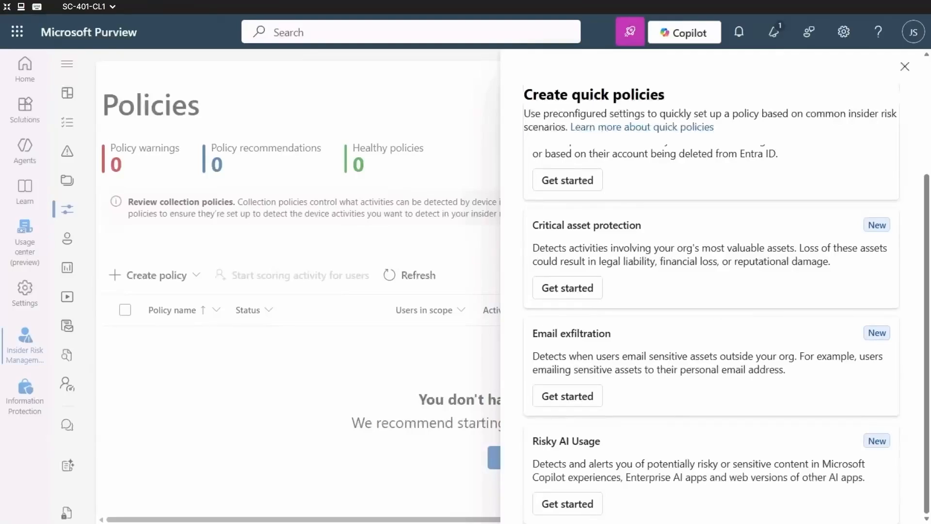
scroll(717, 331, "up", 3)
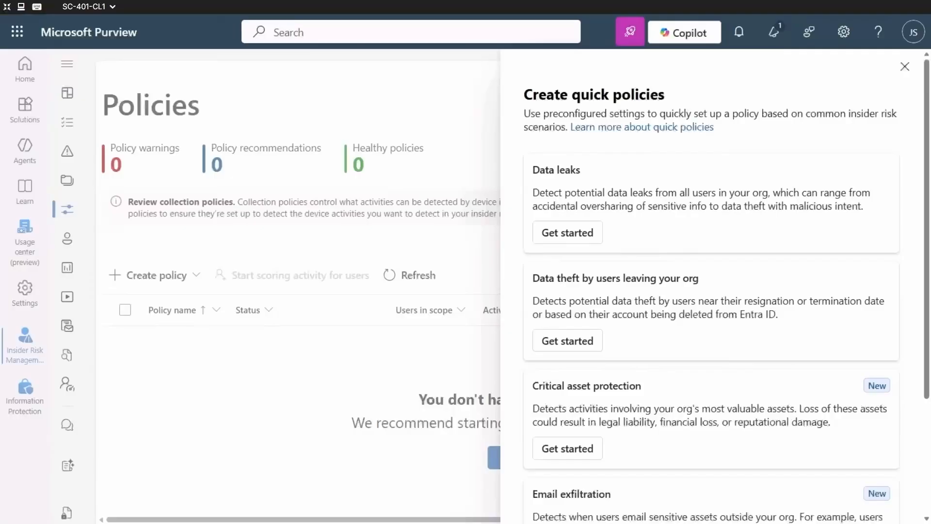
left_click(562, 233)
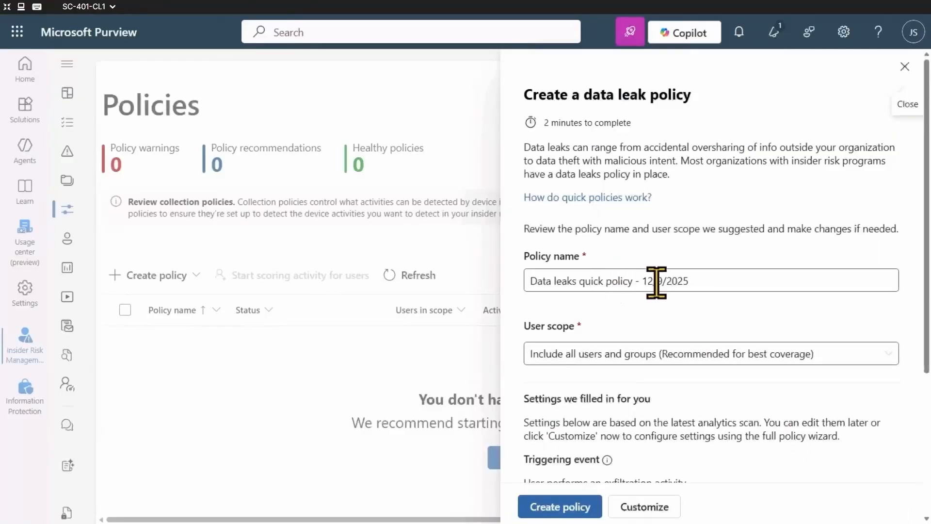
Name the policy "Data leaks quick policy (Example)" and create it with all users and groups included.
left_click_drag(633, 281, 766, 297)
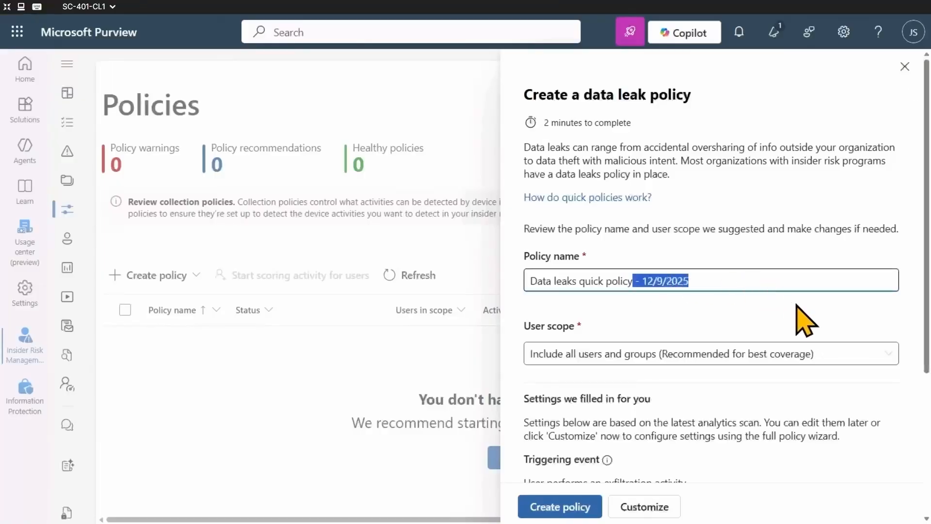
key("BackSpace")
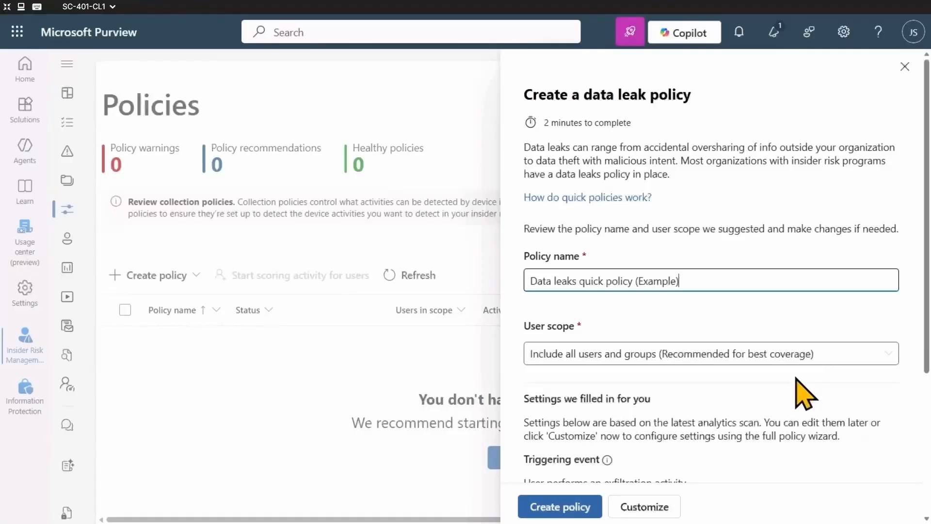
scroll(805, 386, "down", 4)
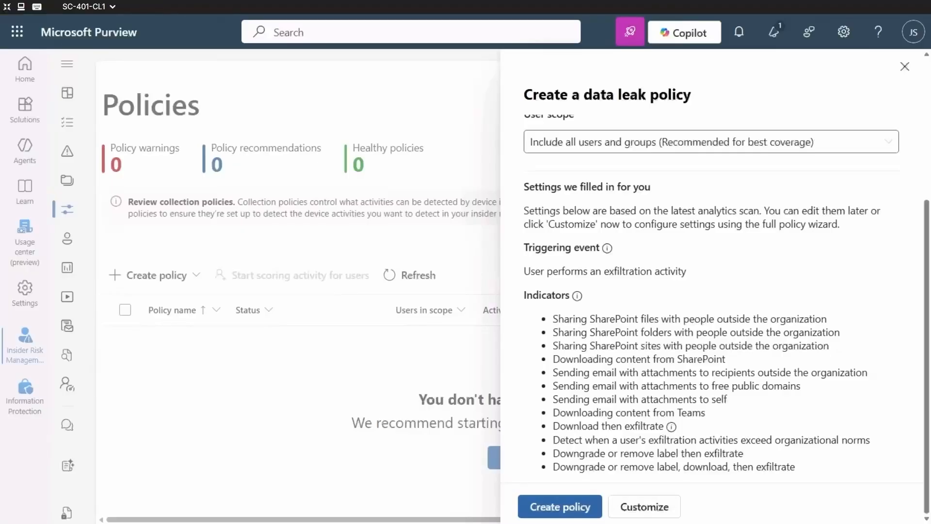
left_click(565, 505)
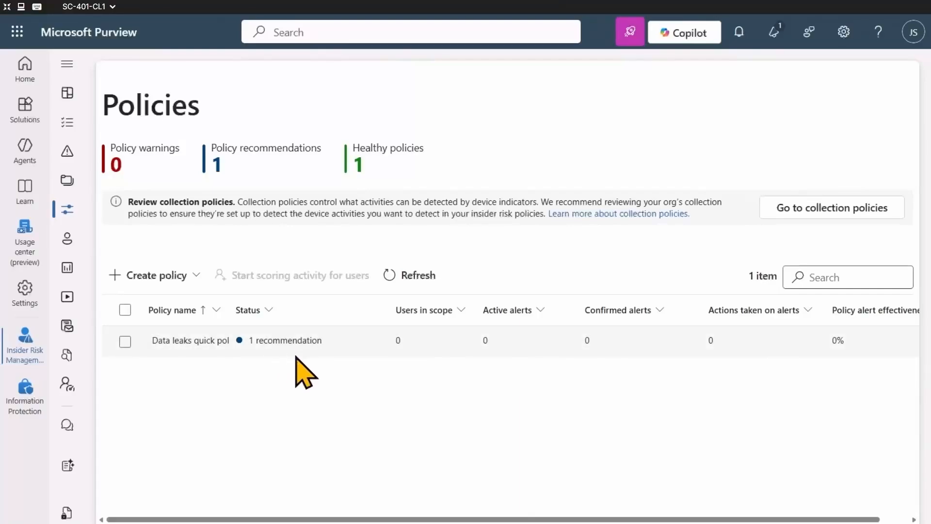
Open the details of the Data leaks quick policy and examine its policy health recommendations.
left_click(125, 341)
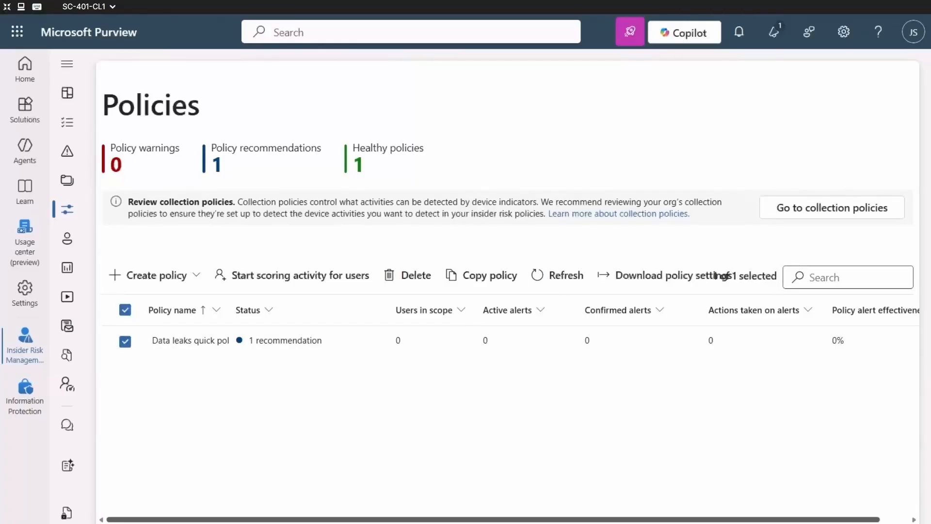
double_click(207, 341)
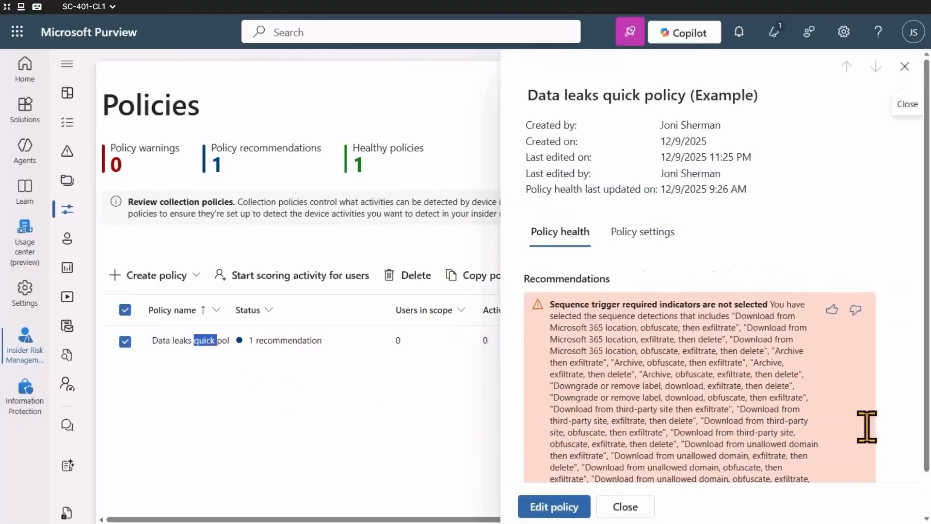
scroll(880, 402, "down", 2)
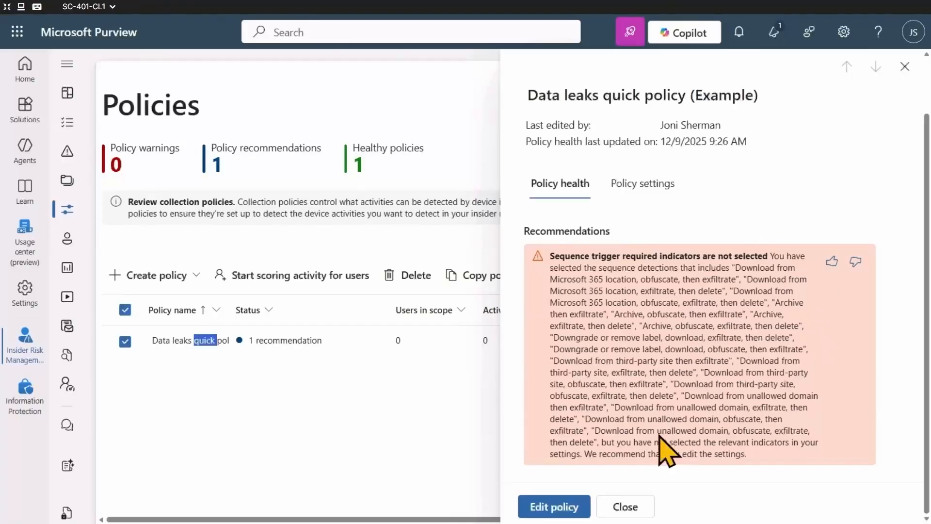
Start editing the Data leaks quick policy, keeping its template, name, all-users scope without exclusions, and no content prioritization.
left_click(550, 507)
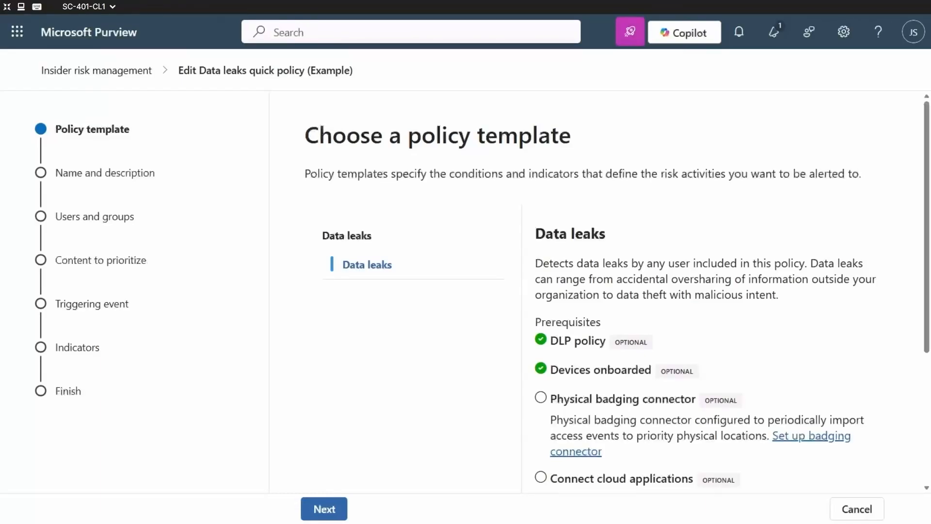
left_click(319, 509)
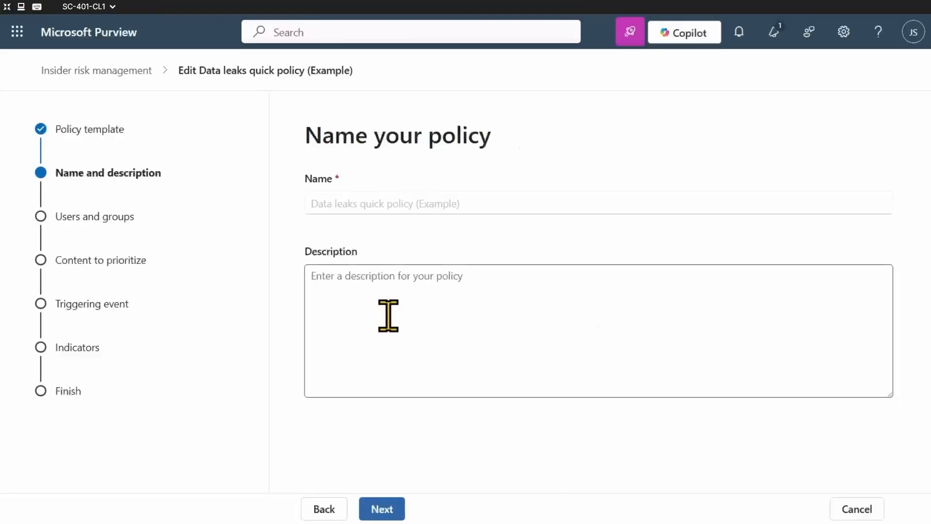
left_click(383, 510)
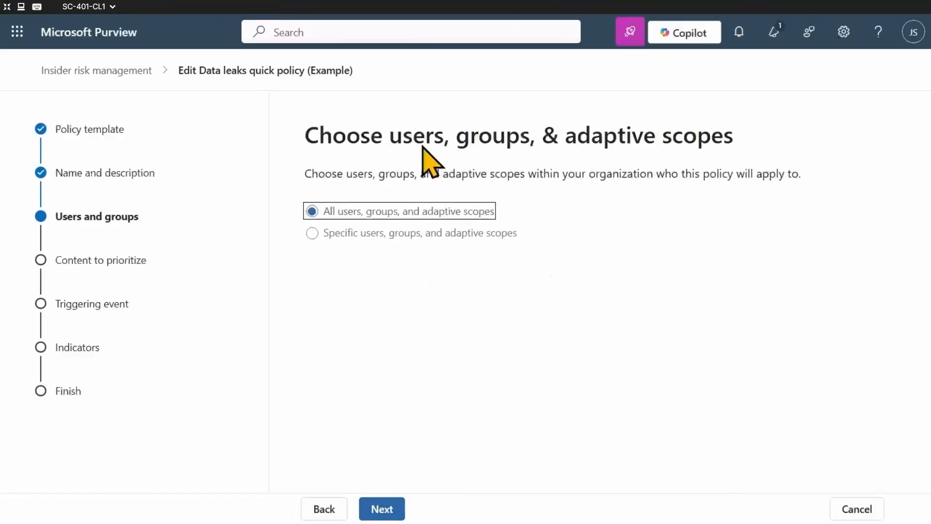
left_click(382, 508)
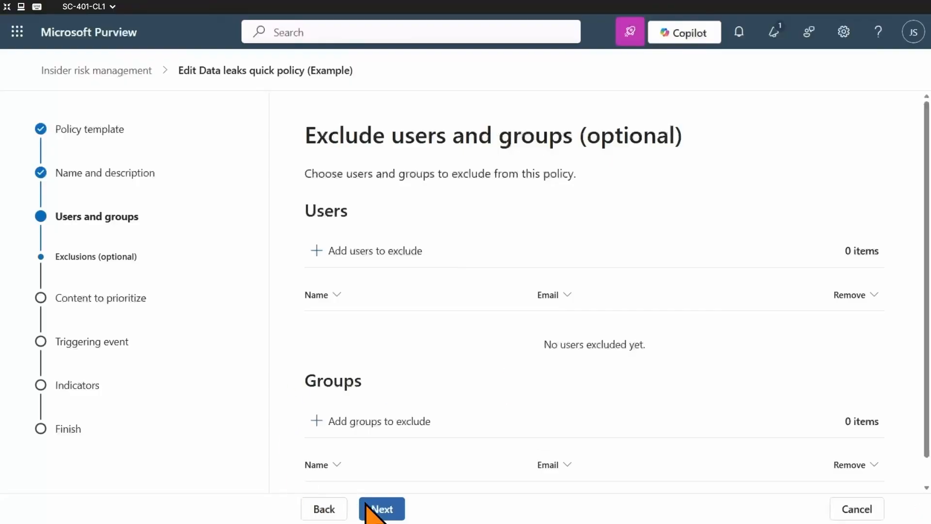
left_click(389, 504)
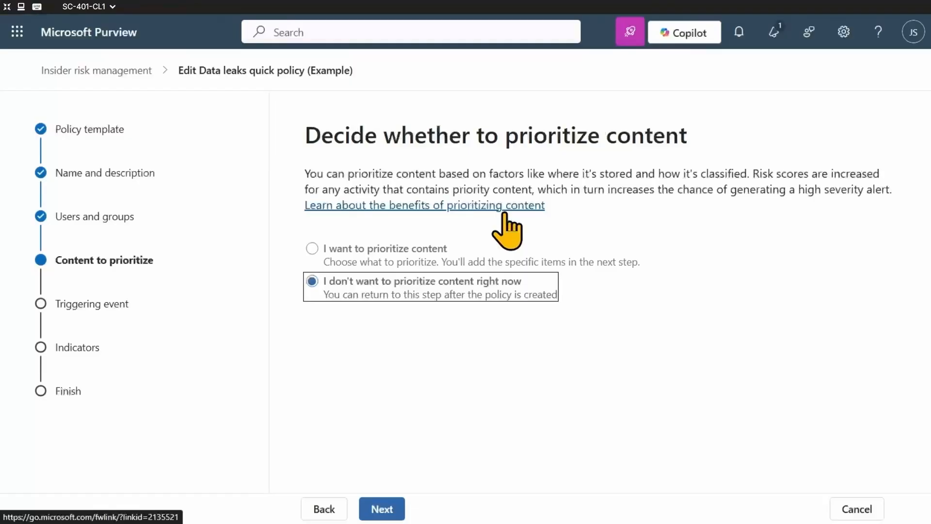
left_click(384, 509)
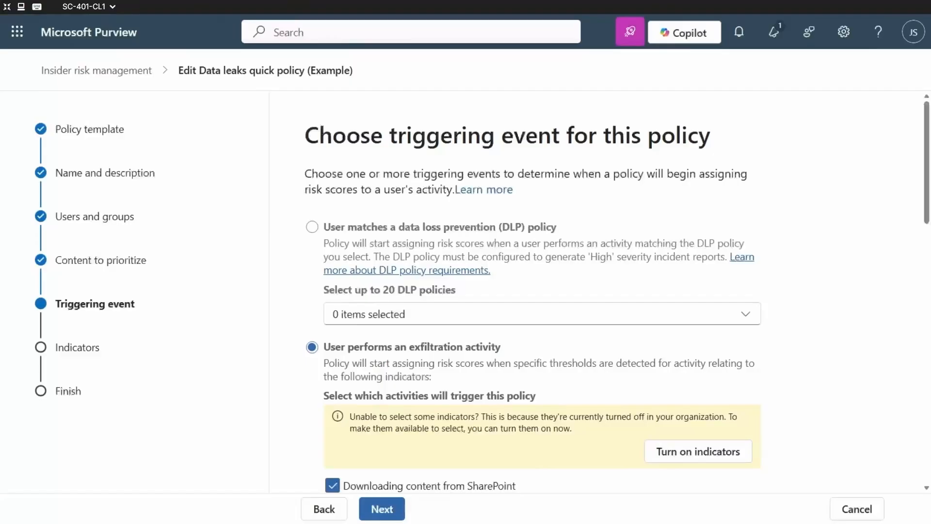
Deselect Downloading content from SharePoint as a triggering activity, and review the indicator categories available to turn on, saving that selection as is.
left_click(332, 486)
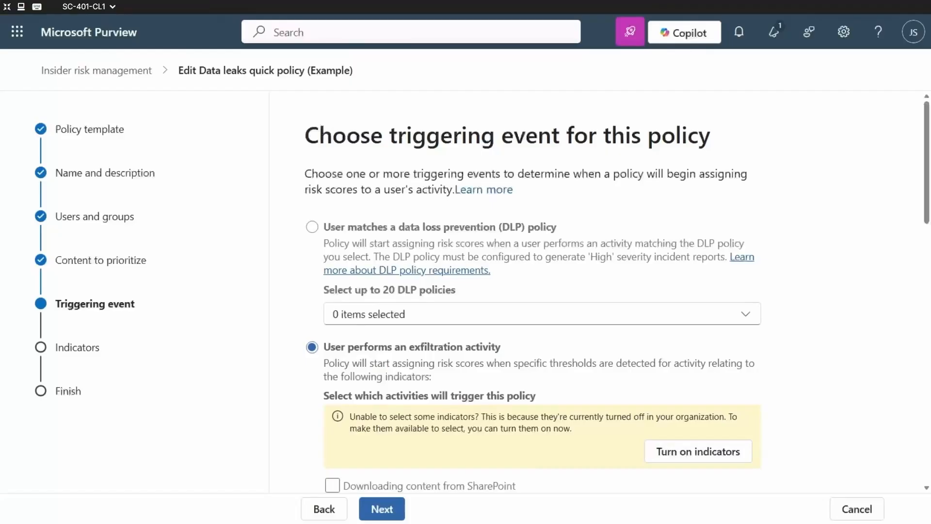
left_click(699, 453)
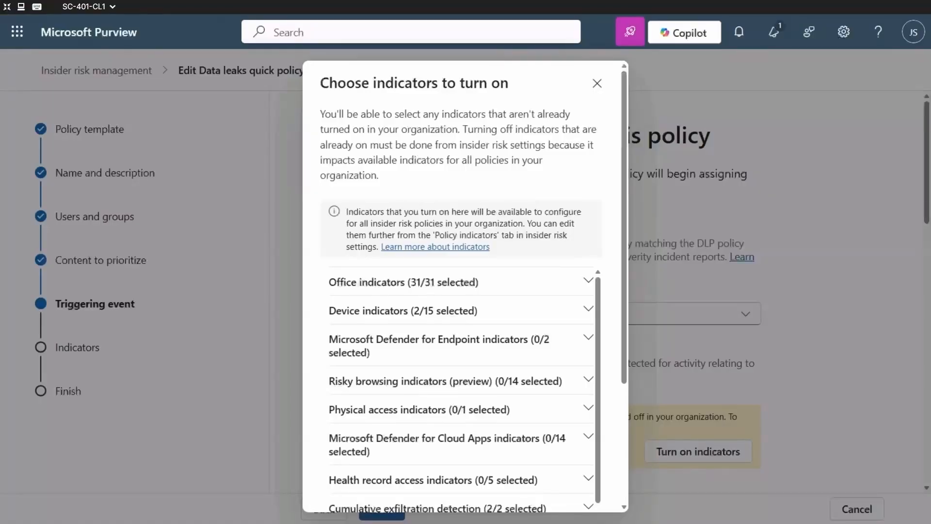
scroll(520, 243, "down", 3)
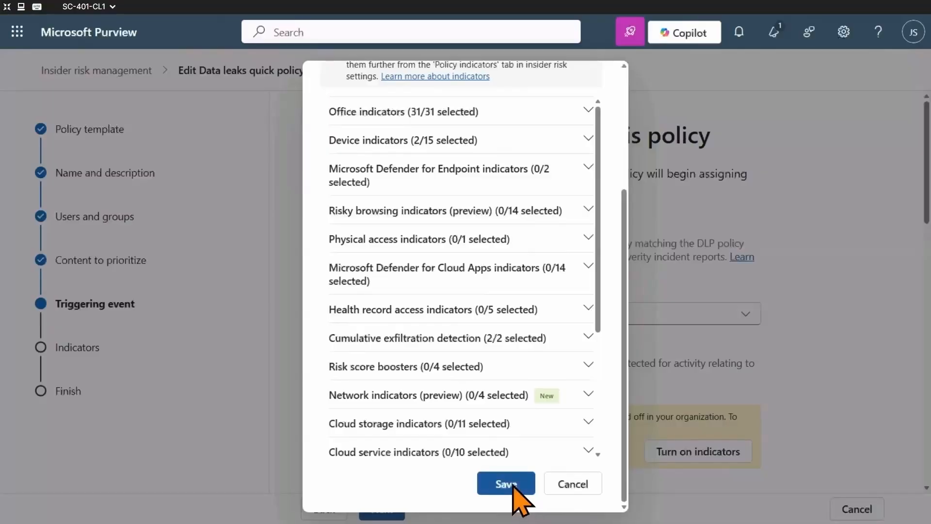
scroll(543, 354, "up", 3)
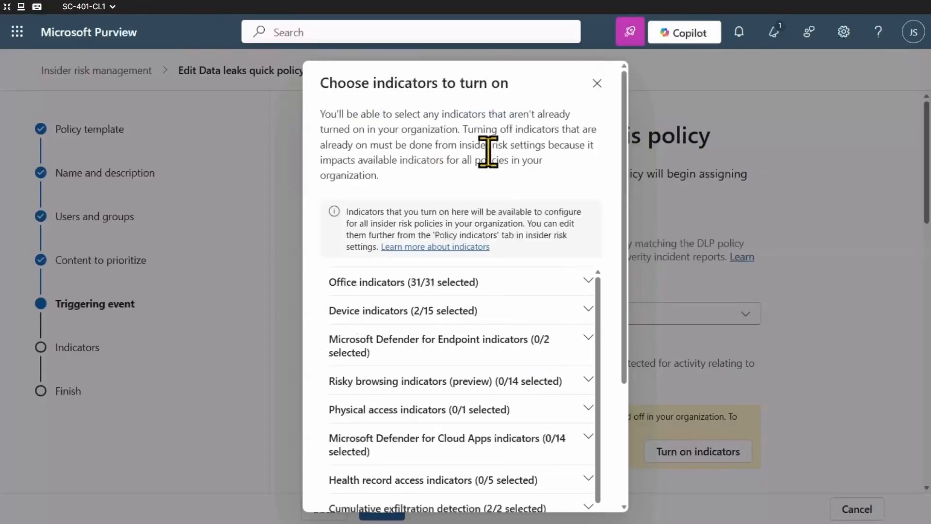
left_click_drag(484, 197, 466, 128)
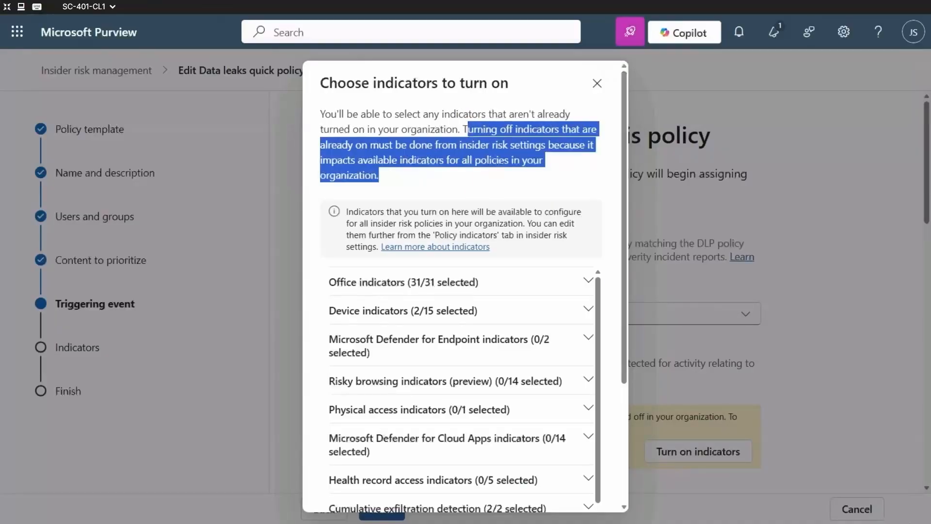
left_click(545, 186)
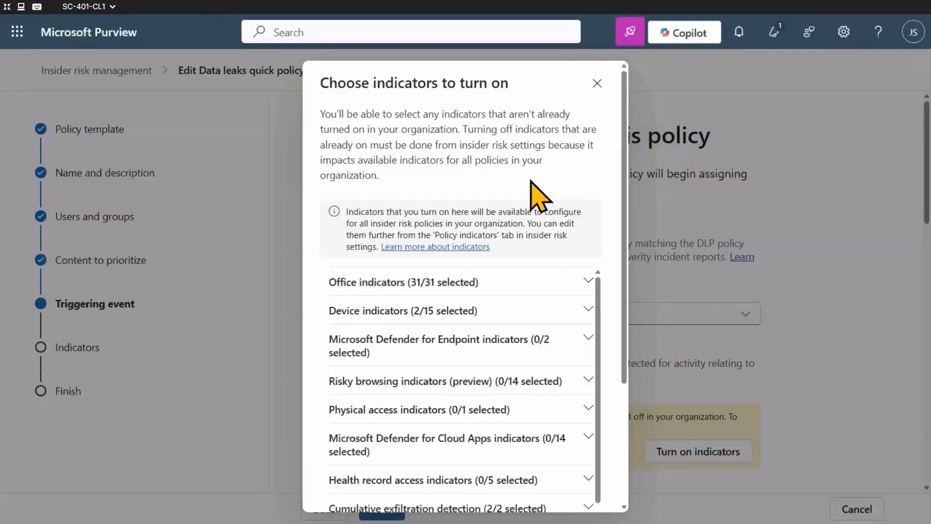
scroll(530, 188, "down", 5)
scroll(504, 482, "down", 3)
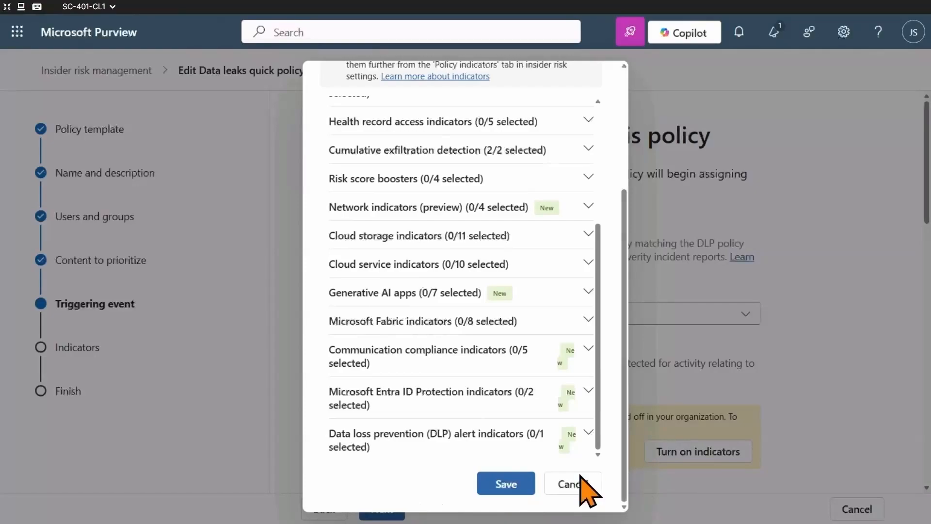
left_click(506, 484)
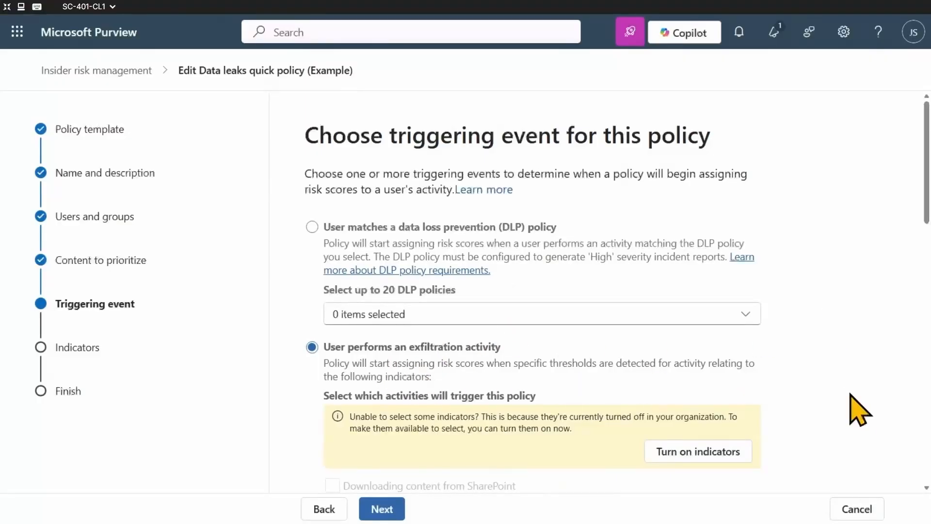
Examine the indicators that can be turned on for the triggering sequences and save that selection without adding any.
scroll(851, 394, "down", 10)
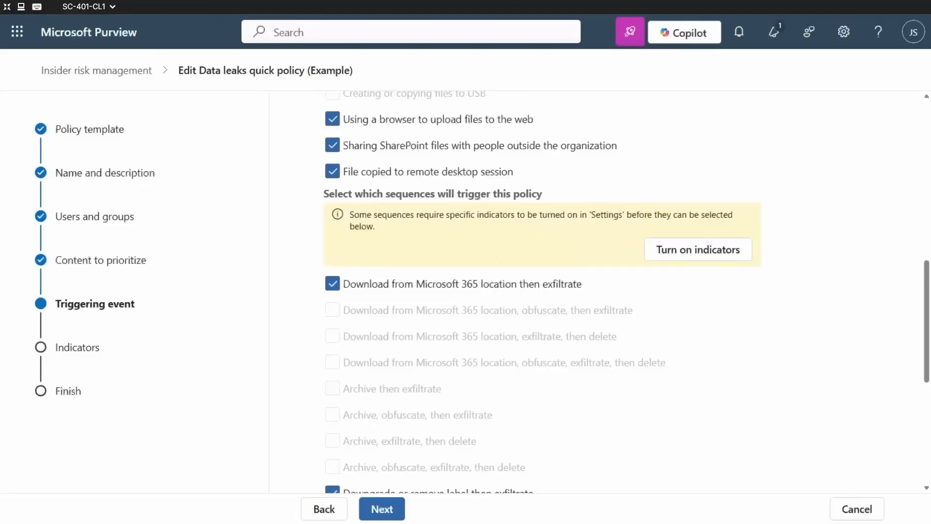
left_click(709, 254)
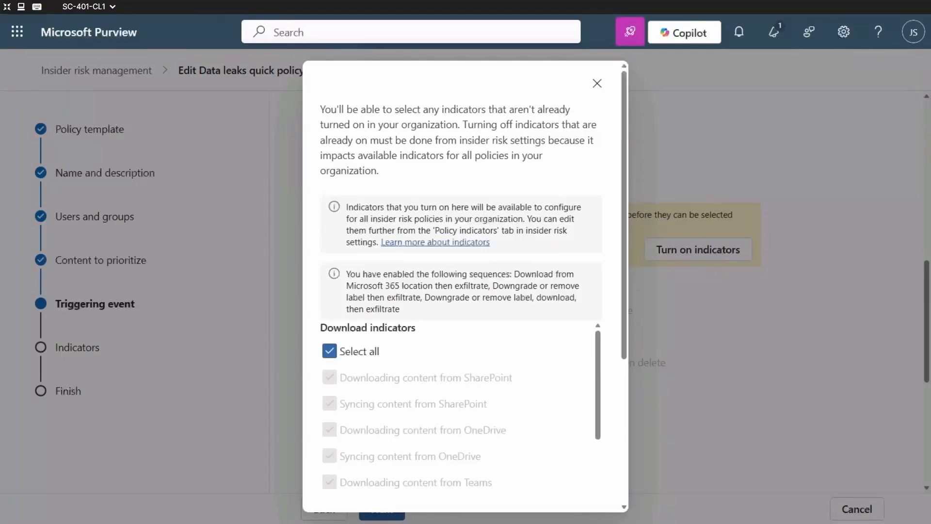
scroll(441, 399, "down", 5)
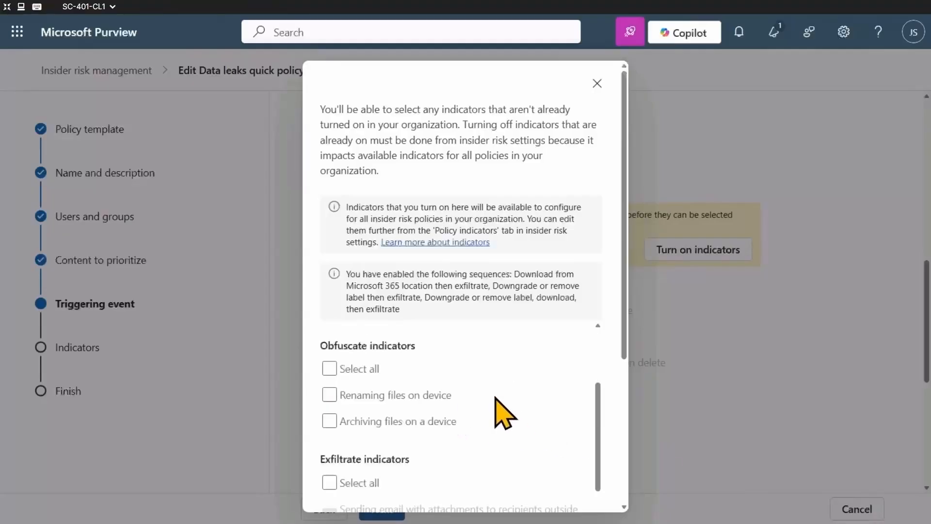
scroll(447, 394, "up", 5)
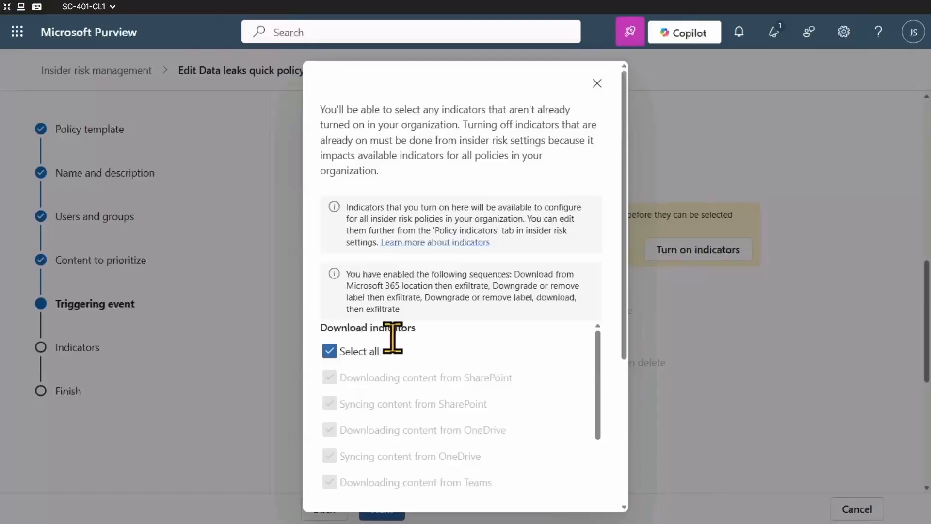
scroll(493, 364, "down", 6)
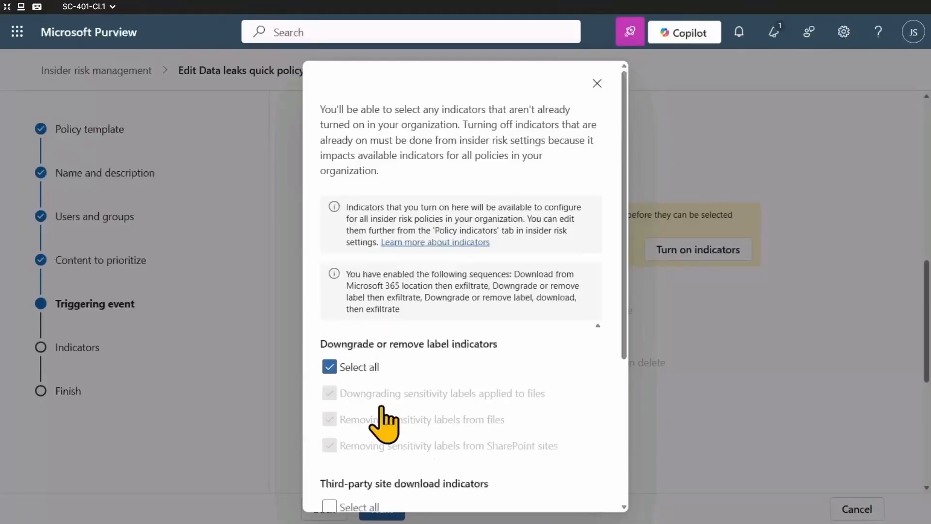
scroll(468, 391, "down", 5)
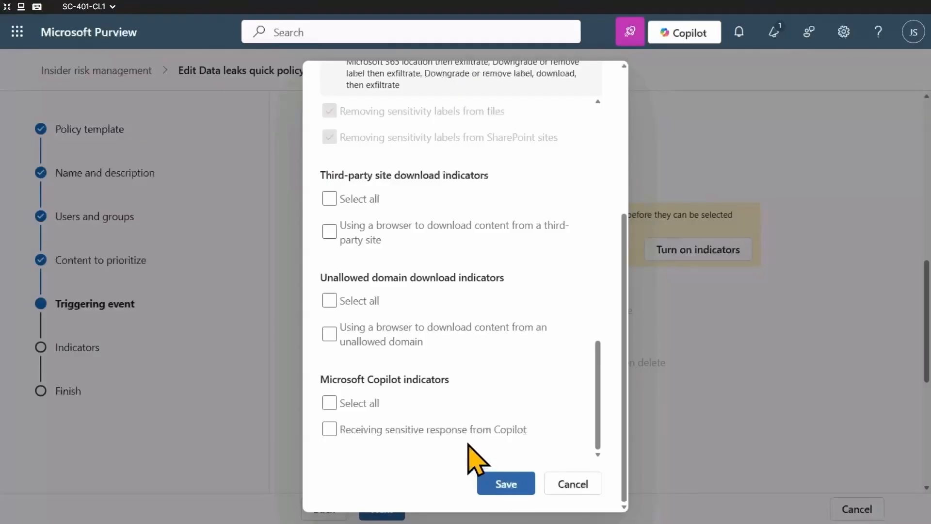
left_click(506, 485)
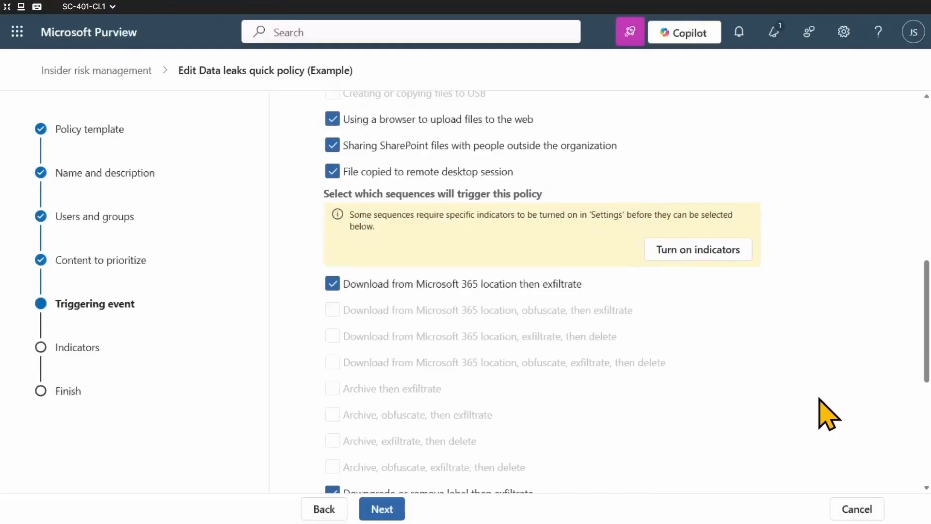
Accept the selected triggering sequences and apply the built-in thresholds for the triggering events.
scroll(807, 399, "down", 6)
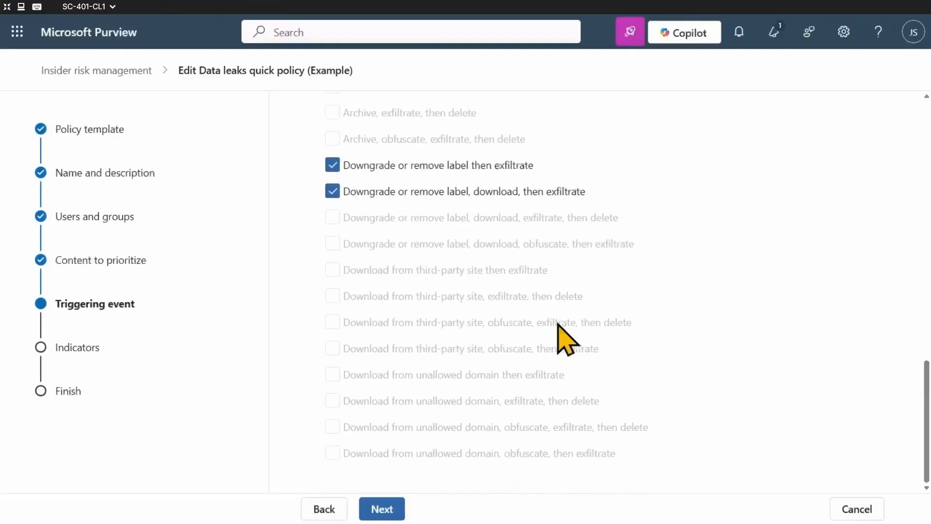
left_click(387, 517)
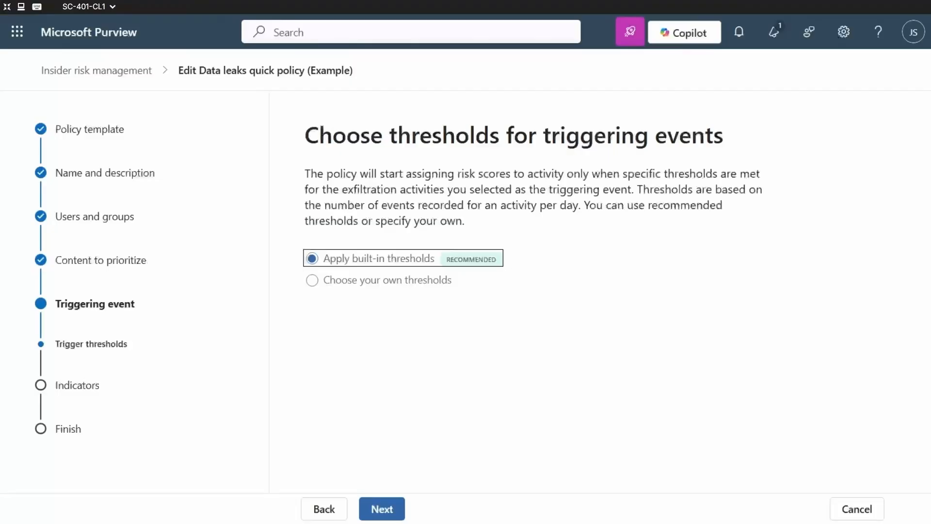
left_click(384, 509)
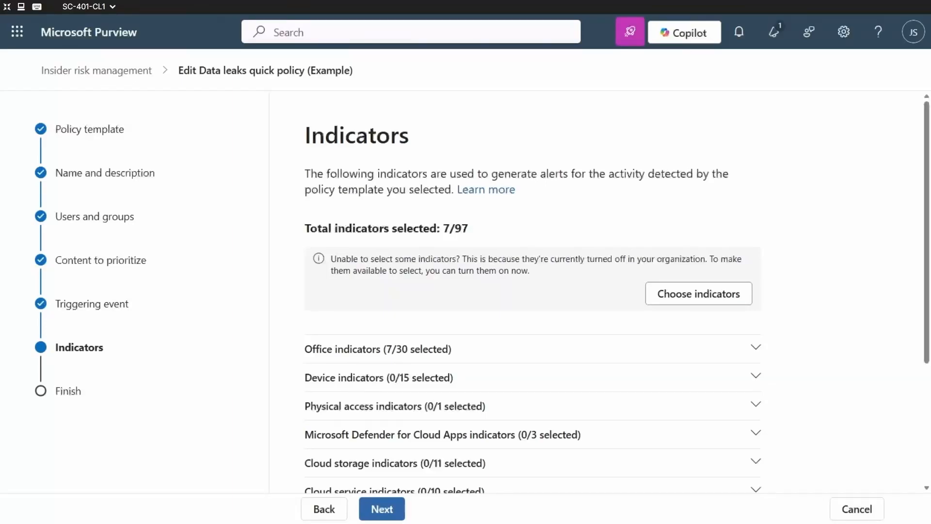
Examine which Office indicators are selected for the policy, including the SharePoint sharing, downloading and deletion entries.
left_click(744, 348)
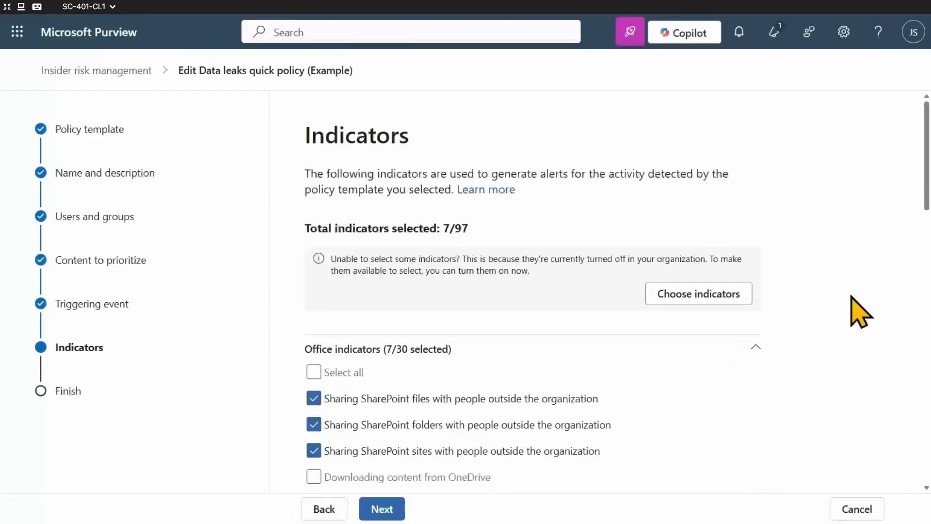
scroll(854, 311, "down", 3)
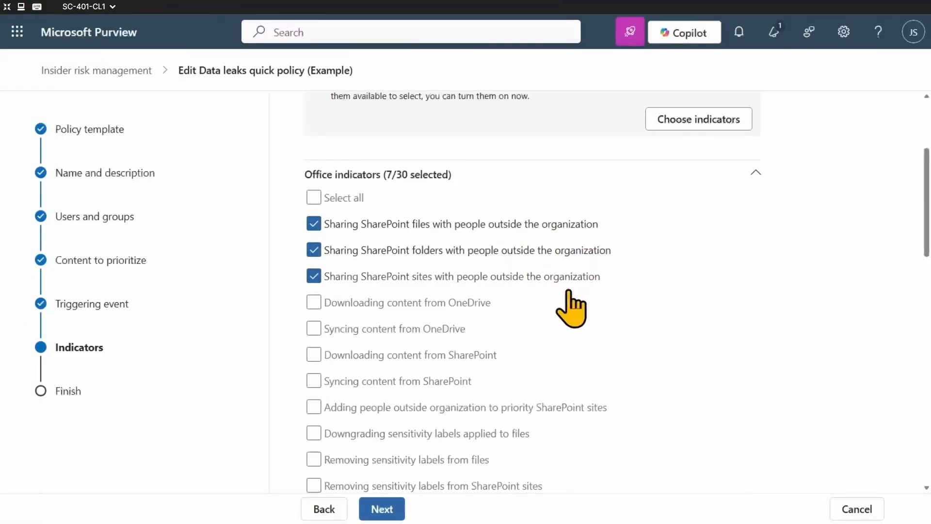
scroll(827, 325, "down", 3)
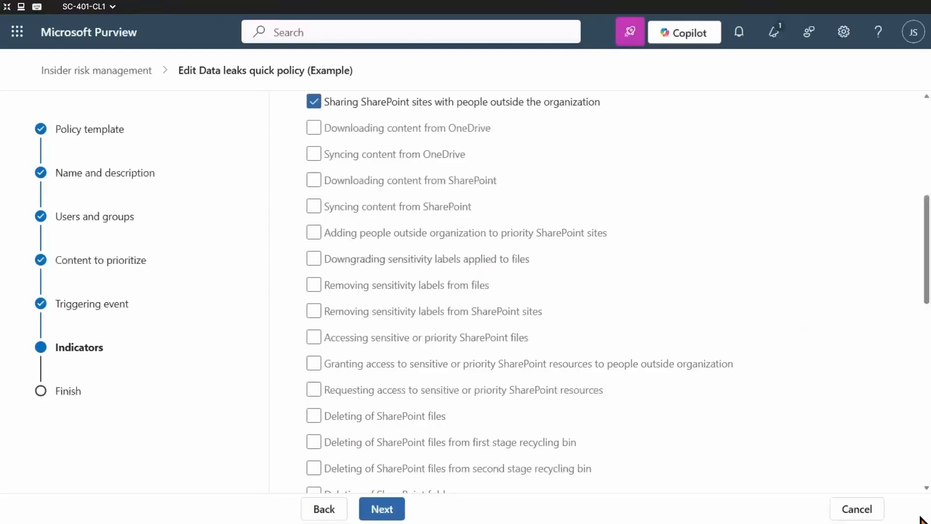
scroll(609, 208, "up", 3)
scroll(776, 265, "up", 3)
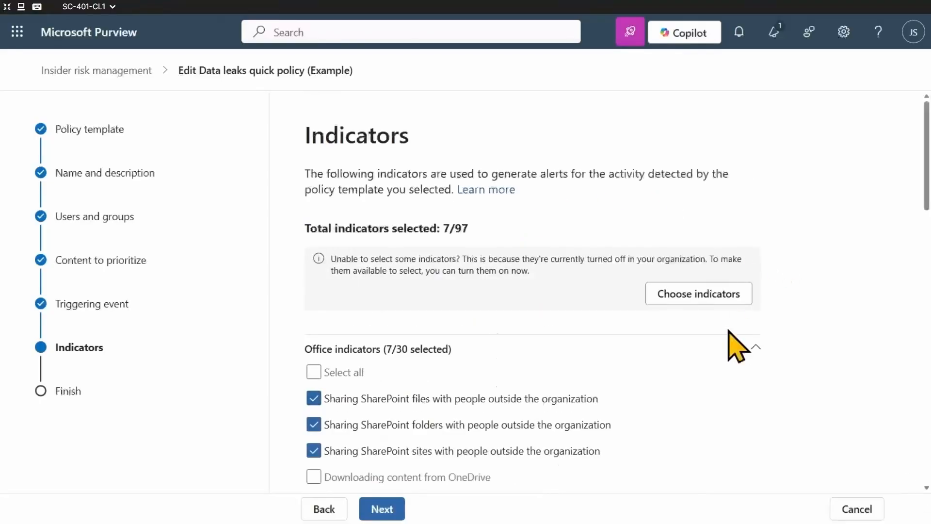
left_click(741, 352)
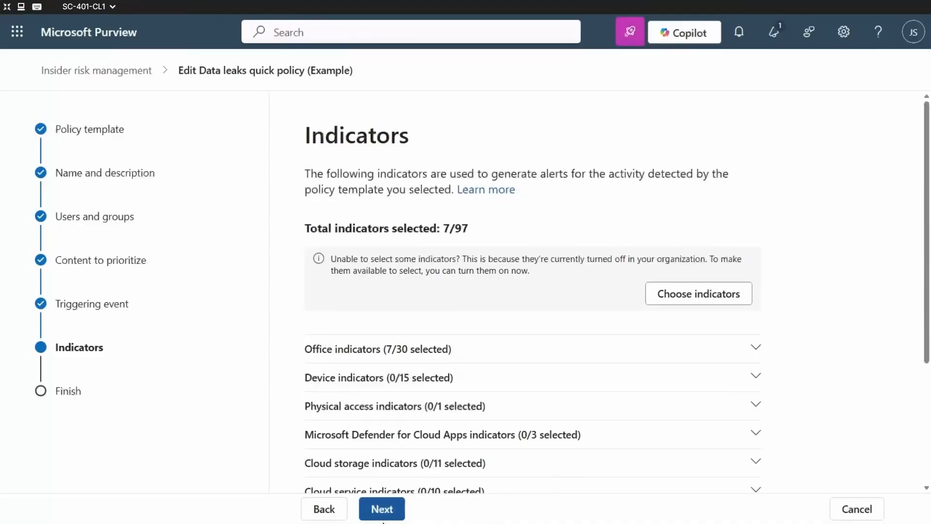
Keep the policy's indicators and detection options, apply the thresholds provided by Microsoft, and submit the edited policy.
left_click(381, 506)
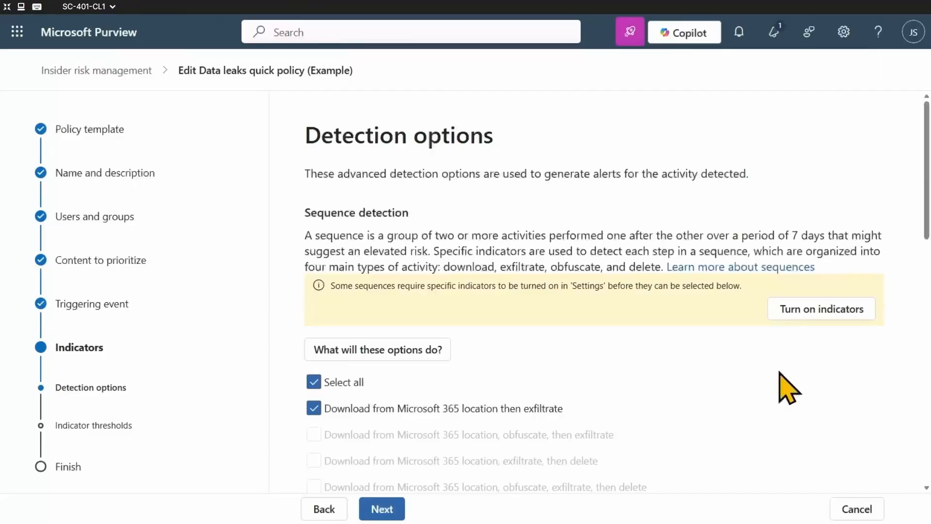
left_click(387, 517)
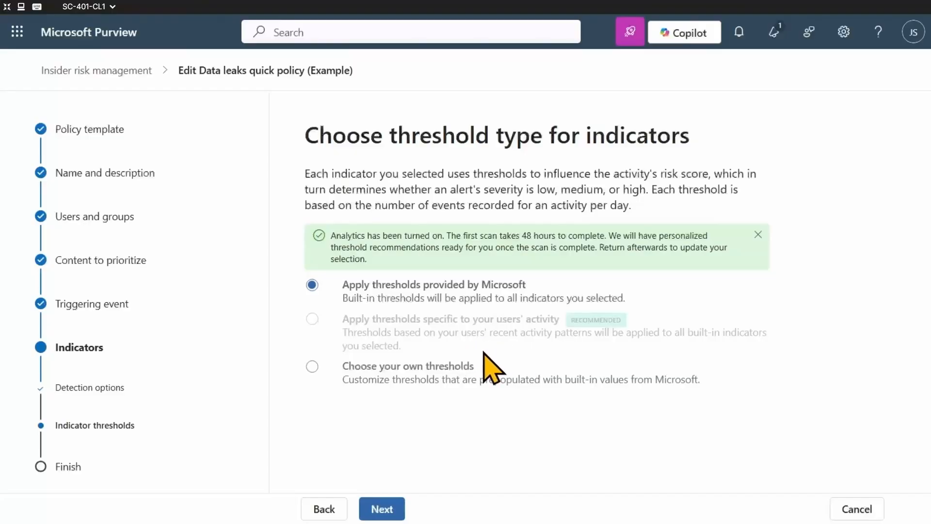
left_click(389, 510)
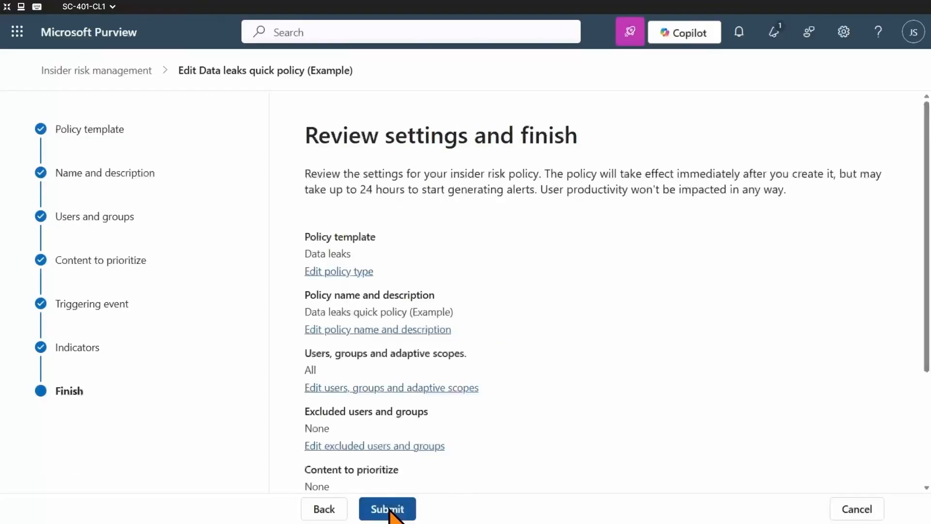
left_click(387, 509)
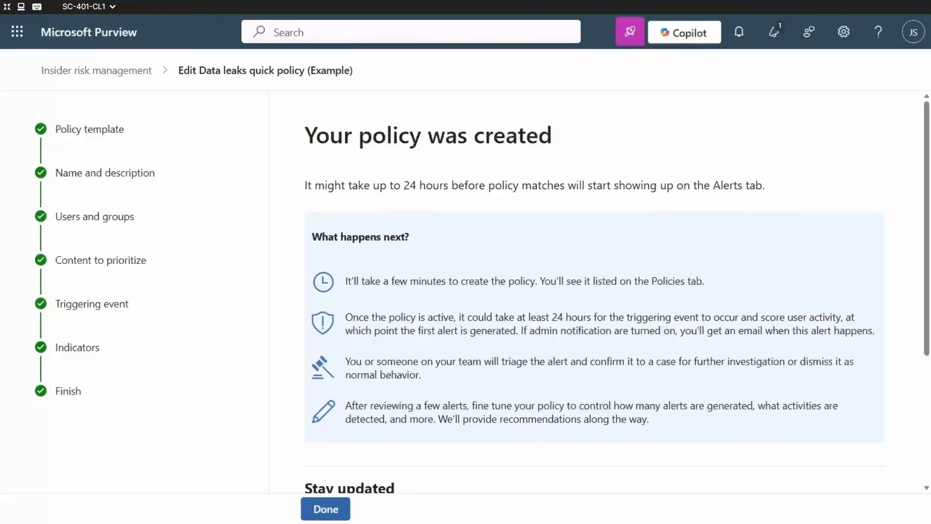
left_click(326, 508)
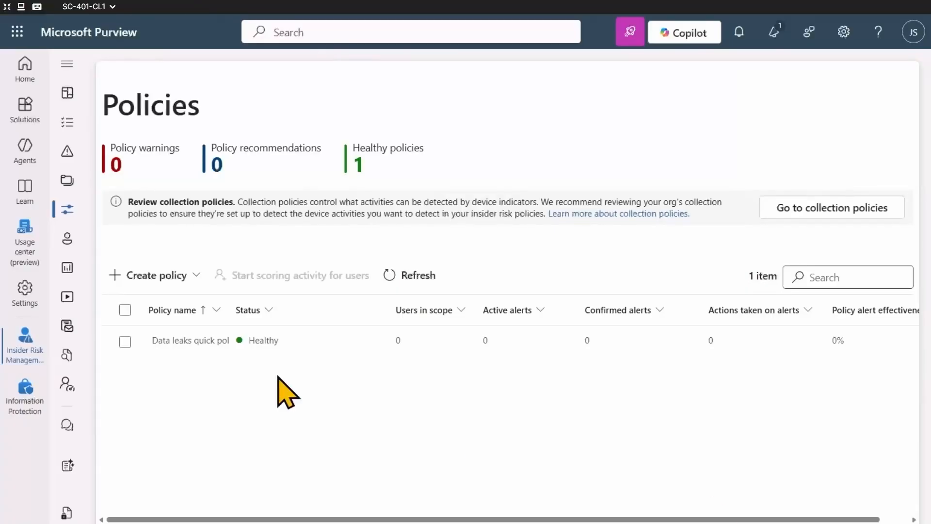
Open the policy indicators in the Insider Risk Management settings and dismiss the pay-as-you-go billing notice.
left_click(16, 305)
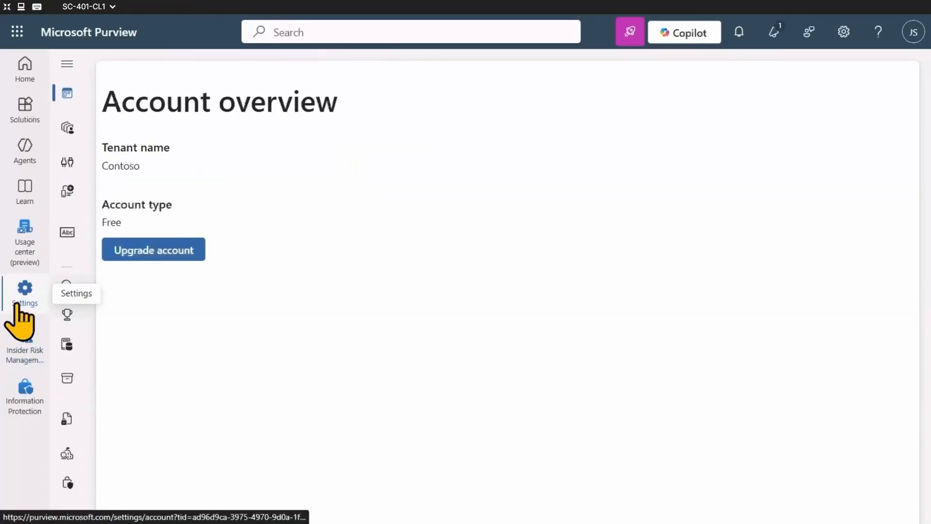
left_click(67, 64)
scroll(172, 495, "down", 1)
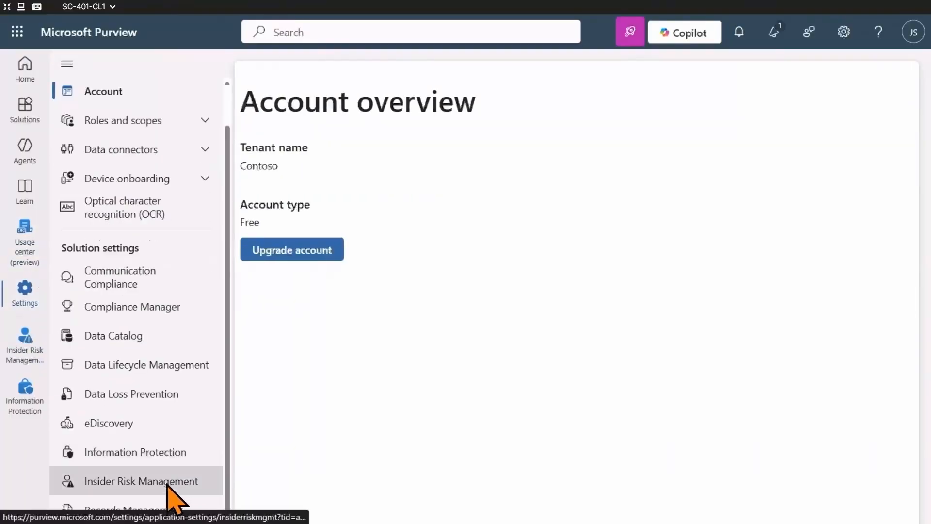
left_click(160, 488)
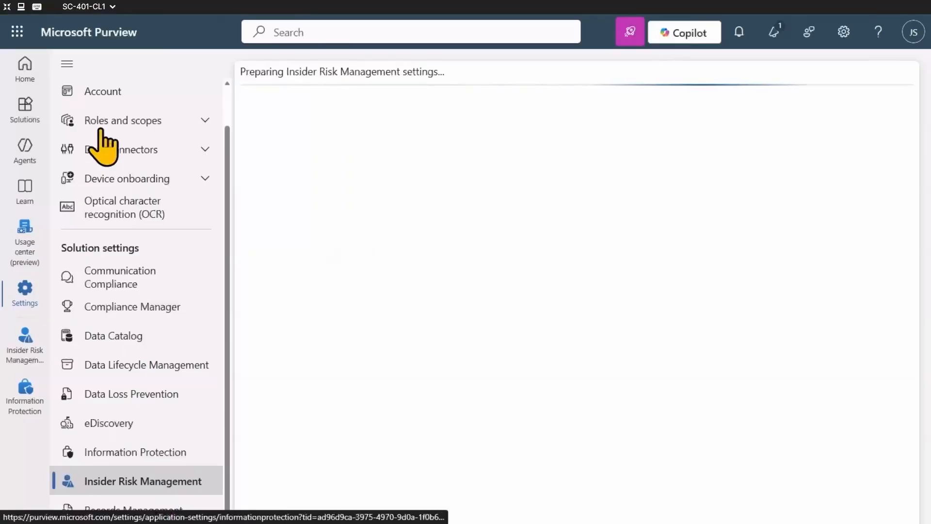
left_click(68, 65)
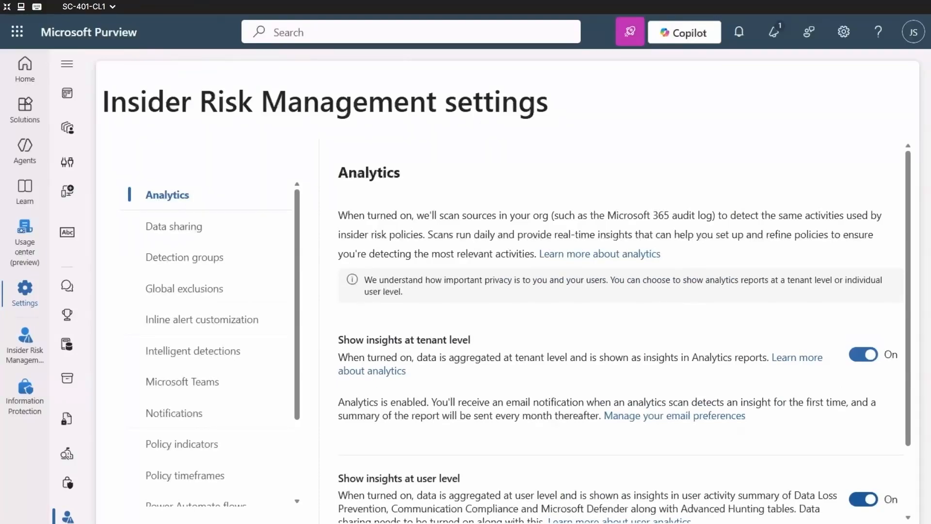
left_click(177, 445)
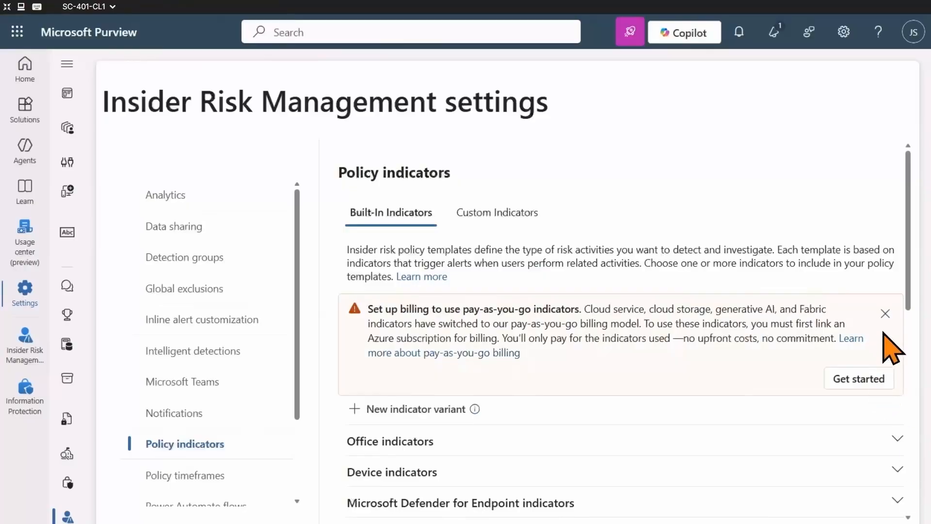
left_click(885, 314)
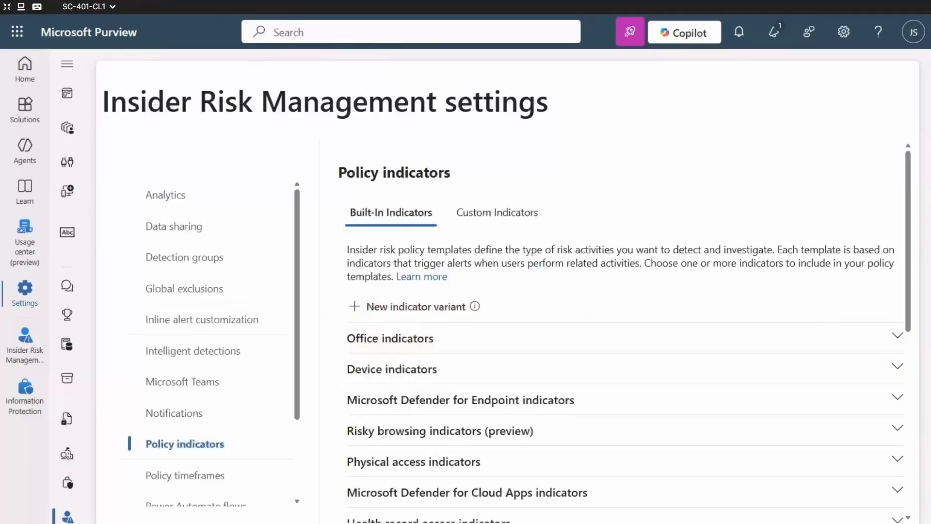
Select all Microsoft Defender for Endpoint indicators among the built-in policy indicators.
left_click(899, 401)
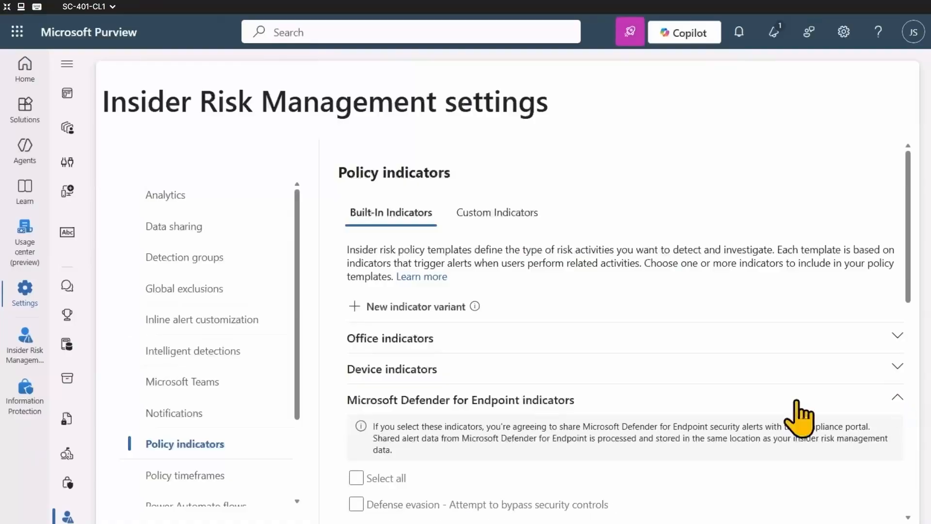
scroll(494, 427, "down", 3)
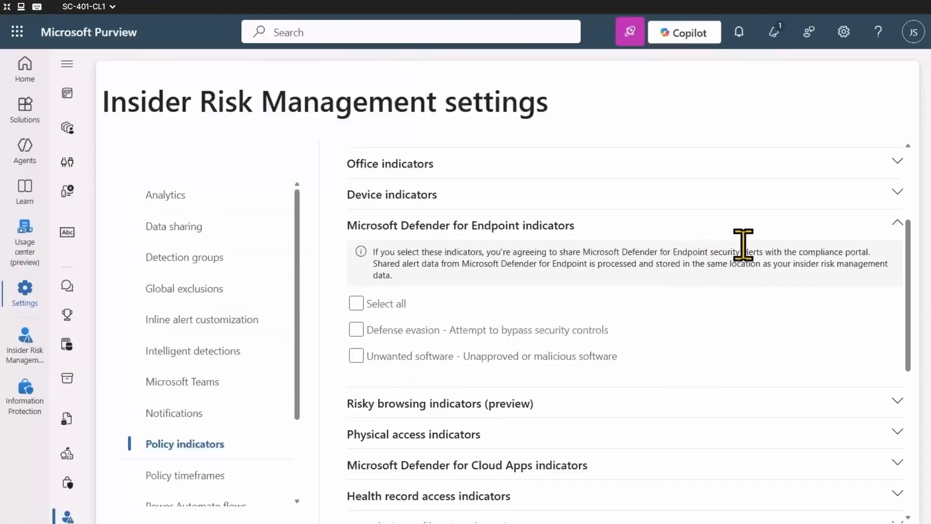
left_click_drag(763, 251, 710, 256)
left_click(705, 267)
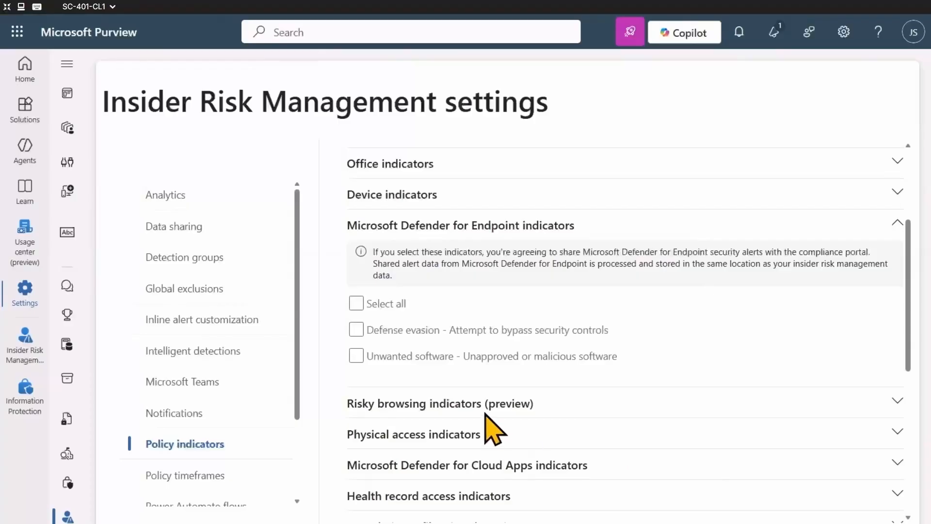
left_click(357, 303)
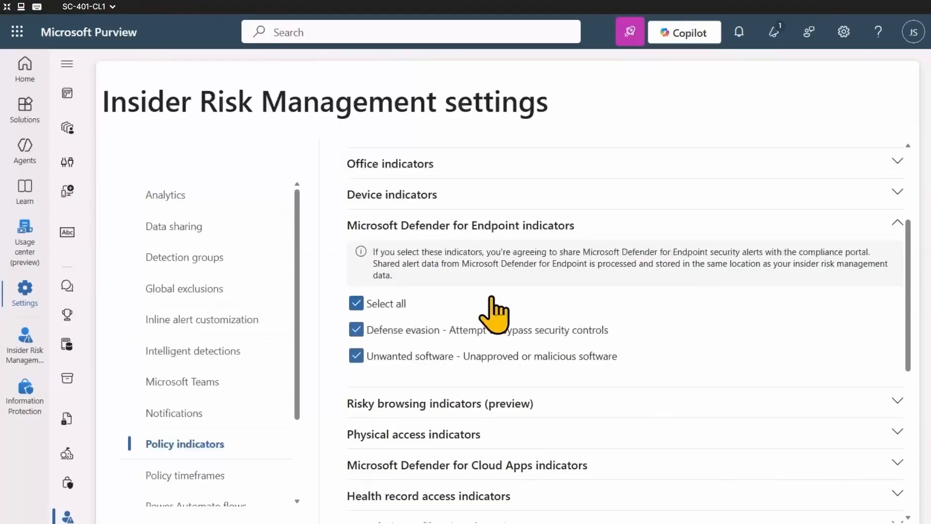
Select all risky browsing indicators (preview) and save the policy indicator settings.
left_click(899, 402)
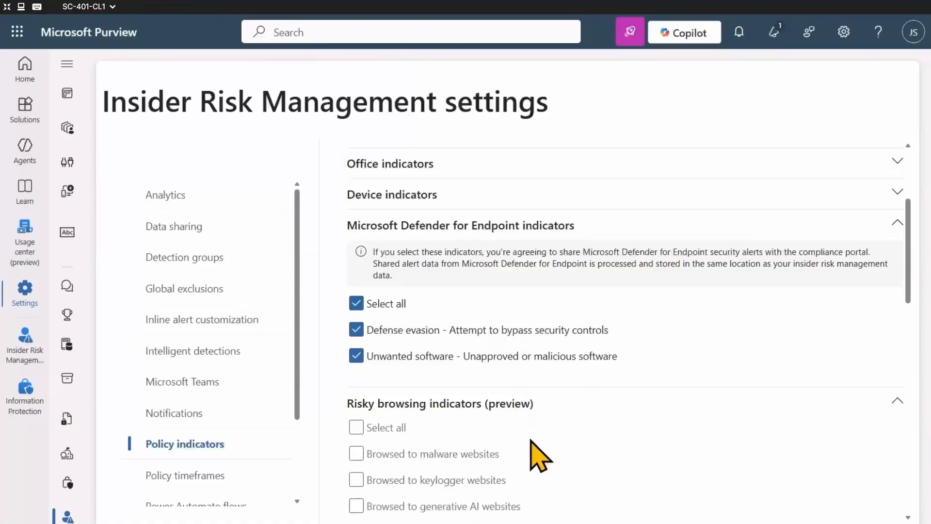
scroll(536, 453, "down", 3)
left_click(358, 253)
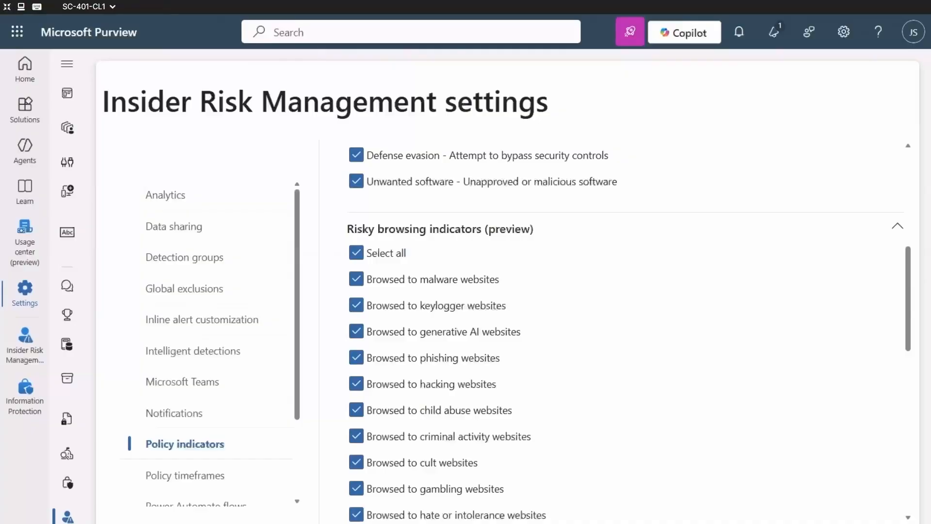
scroll(727, 339, "down", 3)
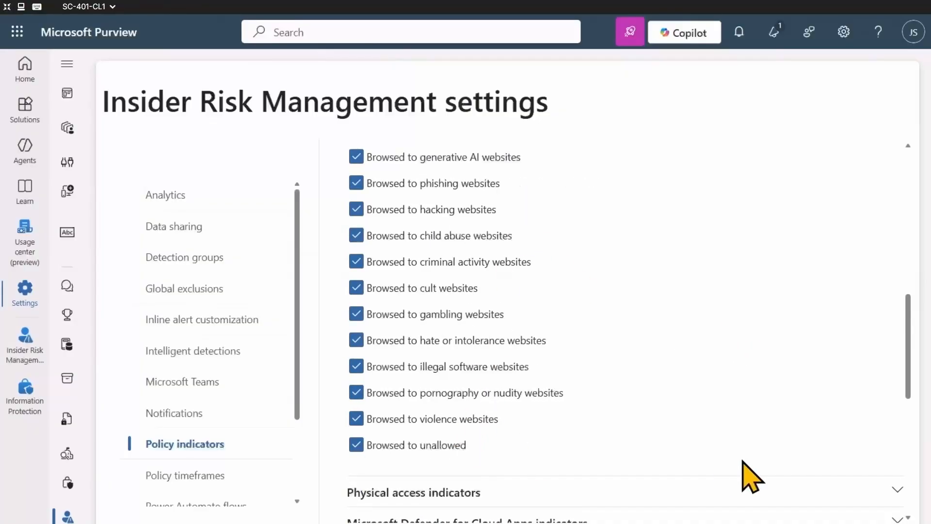
scroll(743, 463, "down", 2)
scroll(742, 350, "down", 5)
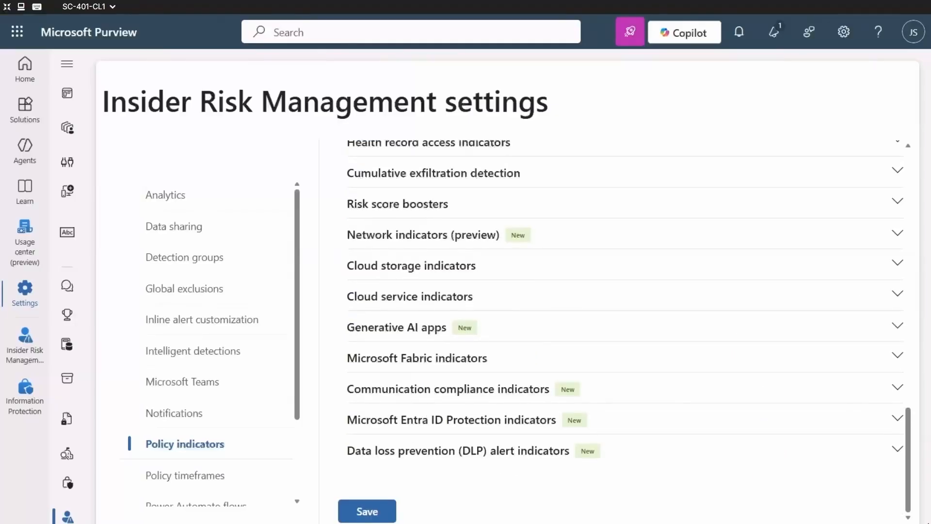
left_click(383, 512)
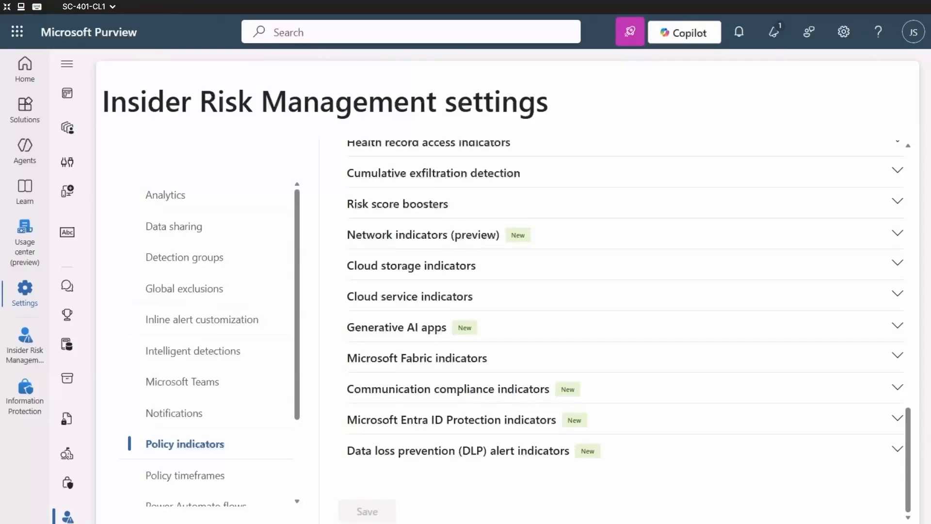
Start a priority user group named Finance team with the description "Team members who manage financial operations, budgeting, and payroll systems.".
scroll(162, 380, "down", 2)
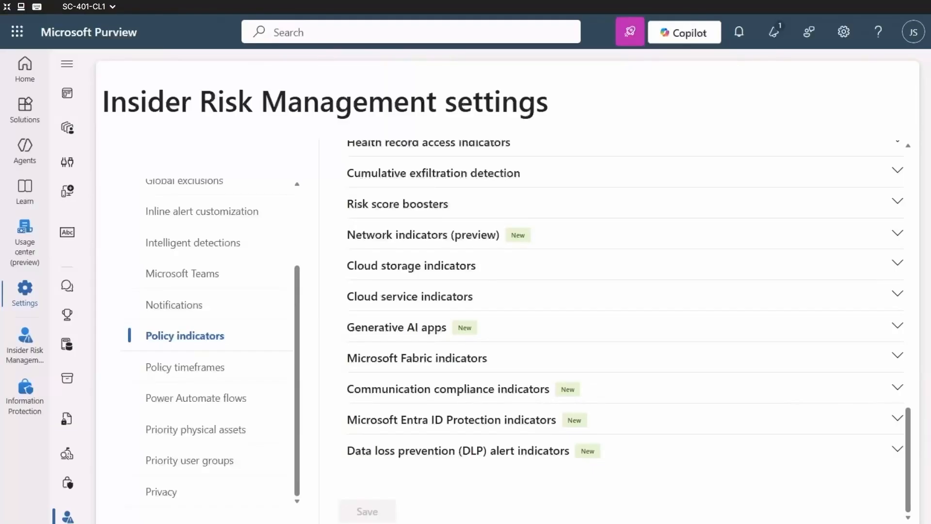
left_click(199, 461)
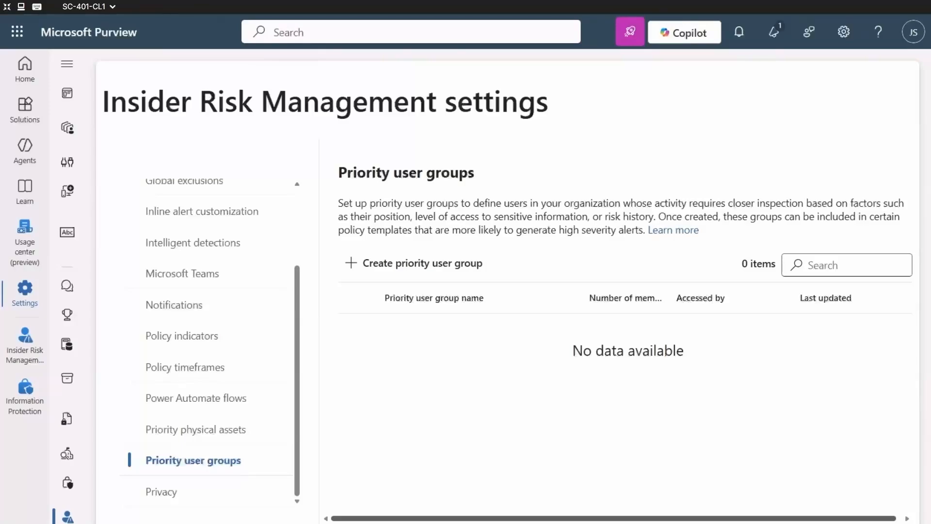
left_click(415, 264)
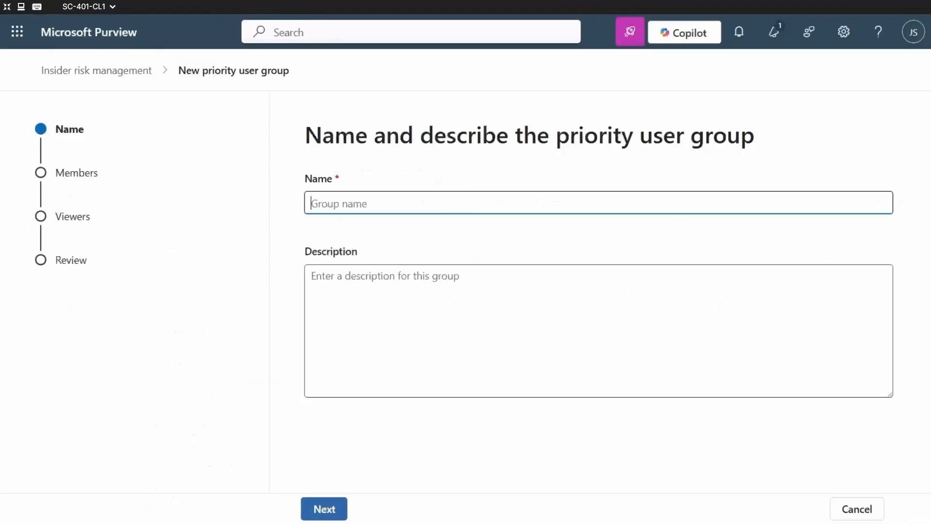
type("Finance team")
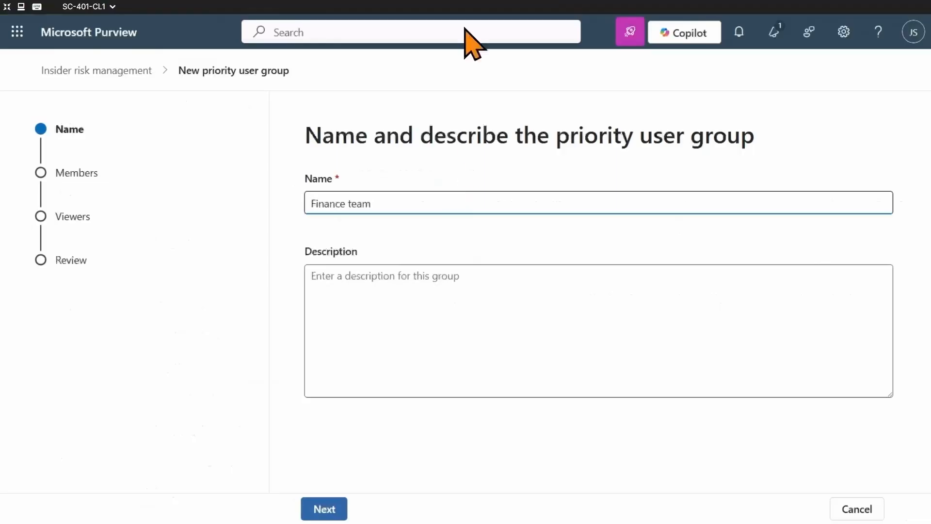
left_click(474, 306)
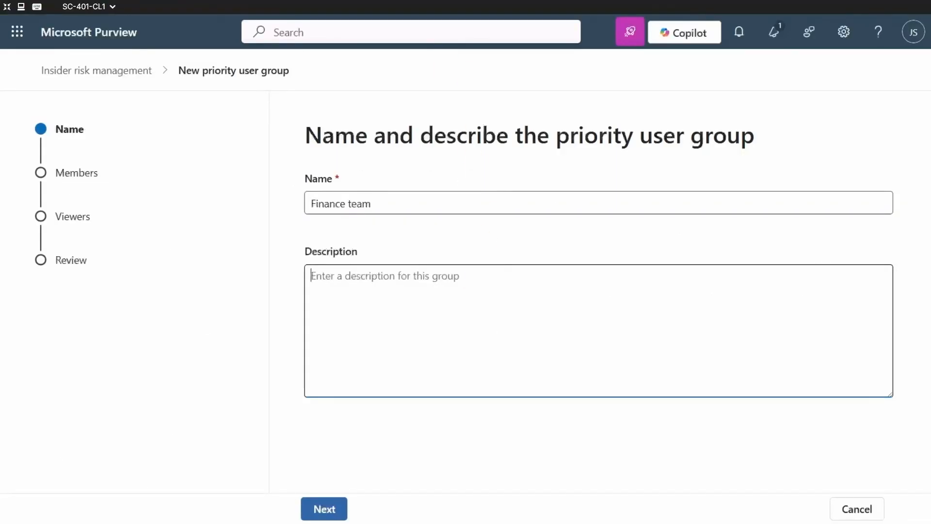
type("Team members who manage financial operations, budgeting, and payroll systems.")
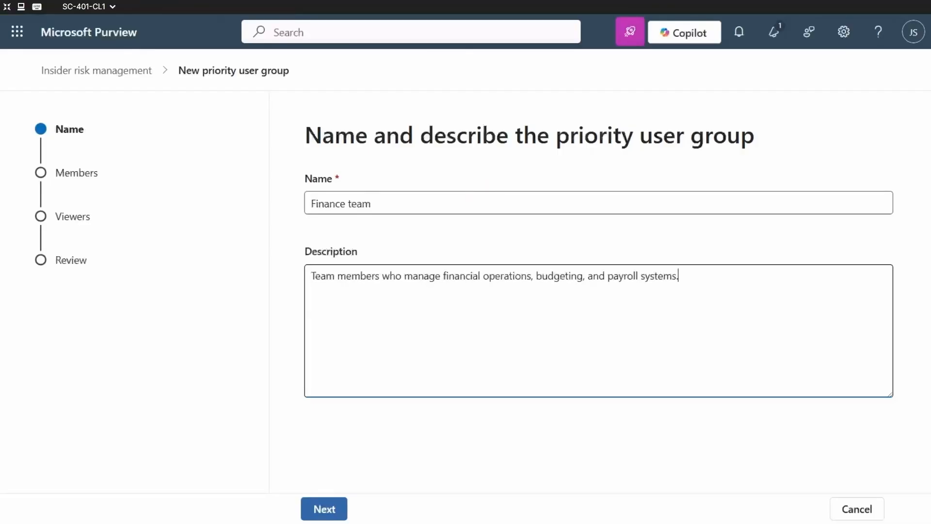
left_click(330, 513)
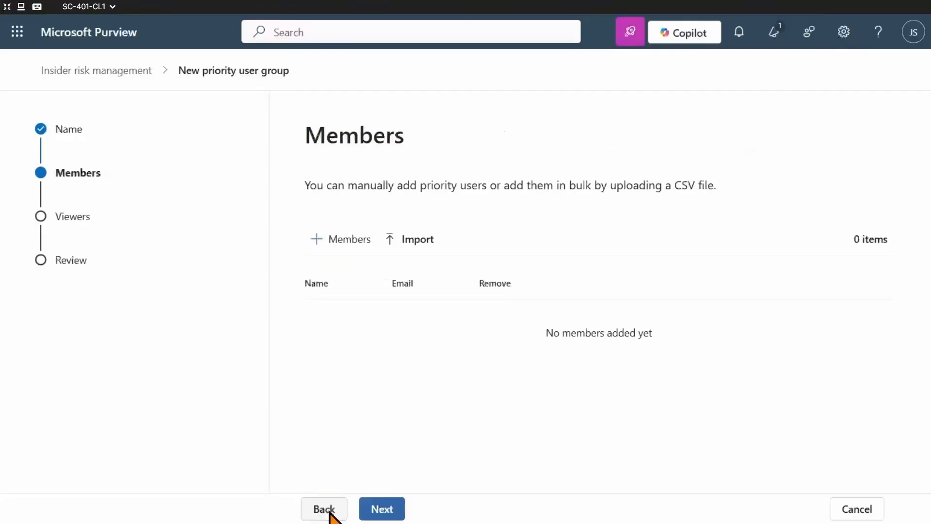
Find the two finance employees by first name, add both as members of the priority user group, and continue to the viewers.
left_click(346, 241)
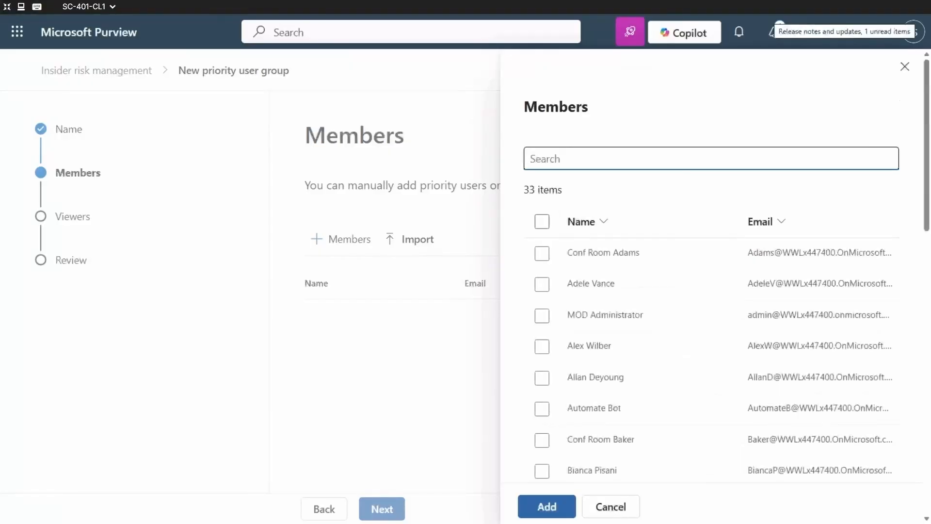
type("Lynne")
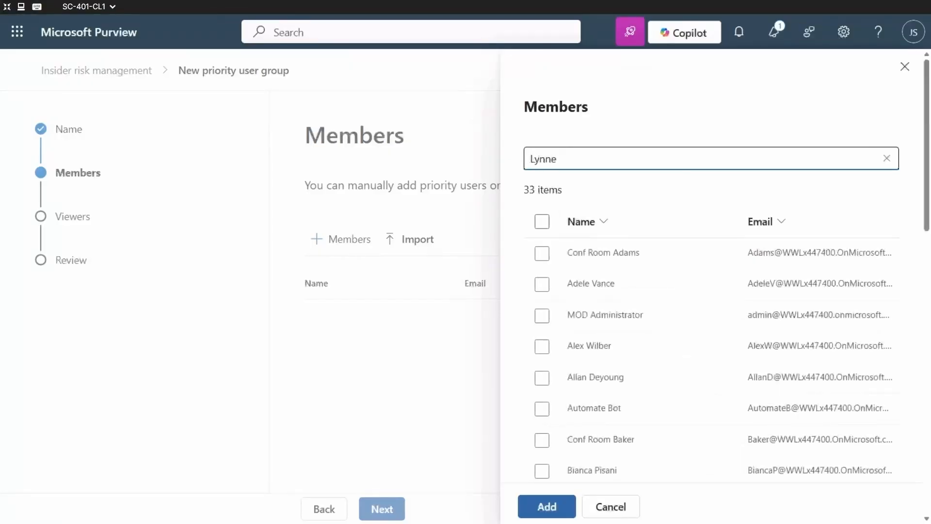
key("Return")
left_click(542, 253)
left_click(597, 162)
key("ctrl+a")
type("Debra")
key("Return")
left_click(542, 253)
left_click(547, 506)
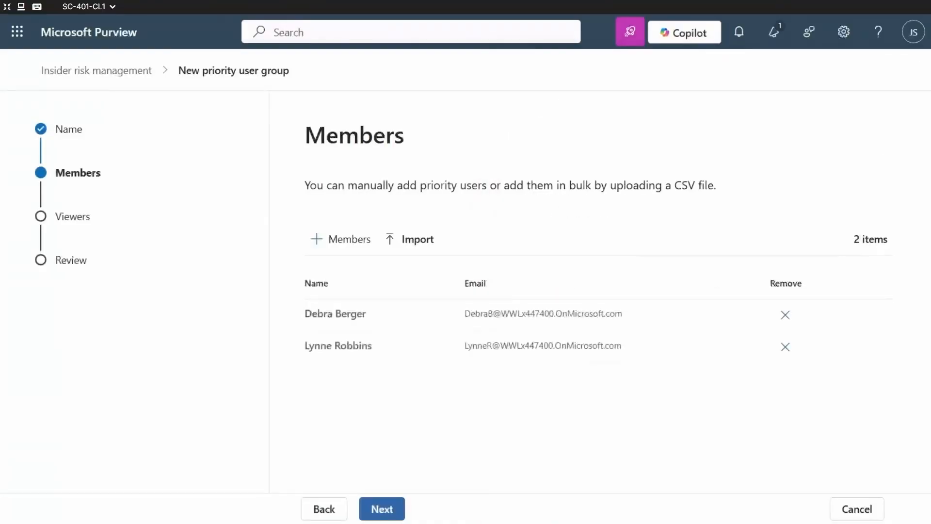
left_click(381, 509)
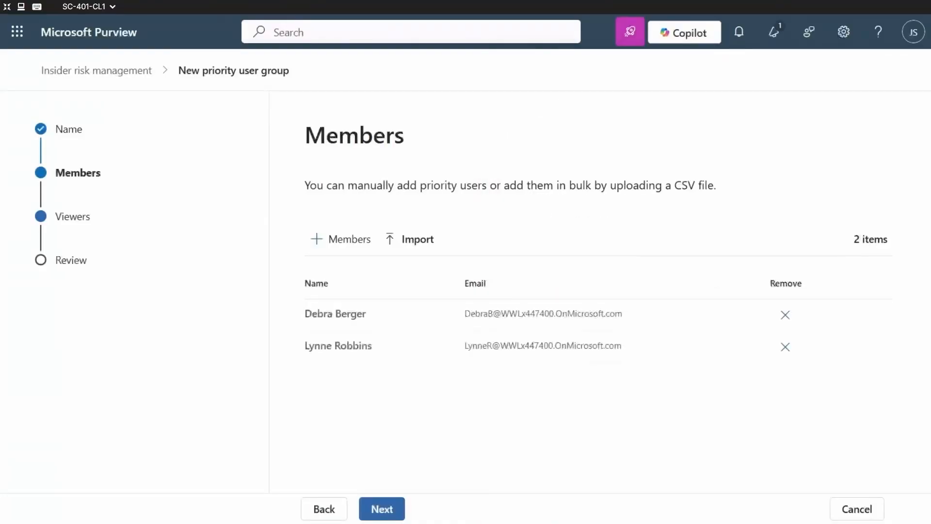
left_click(378, 514)
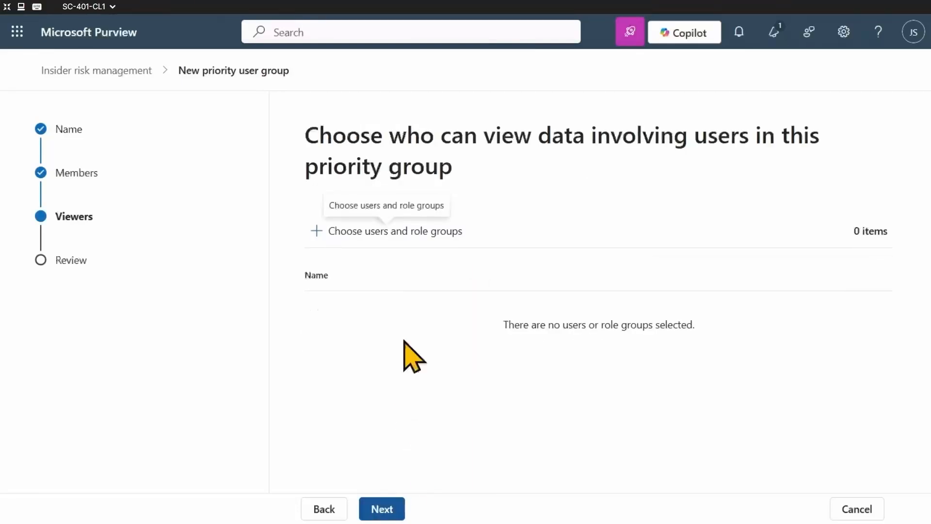
Add the Insider Risk Management role group as viewer of the priority group's data and submit the new group.
left_click(393, 231)
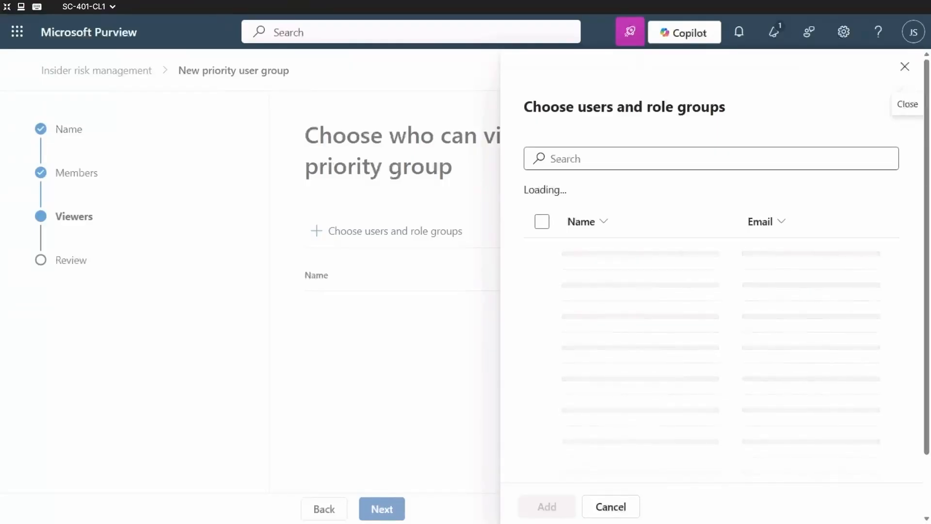
left_click(770, 154)
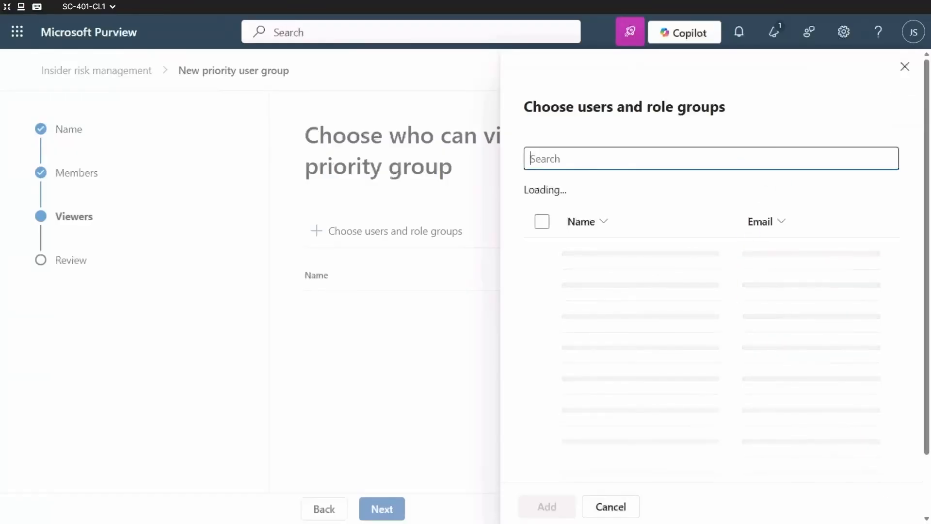
type("Insider")
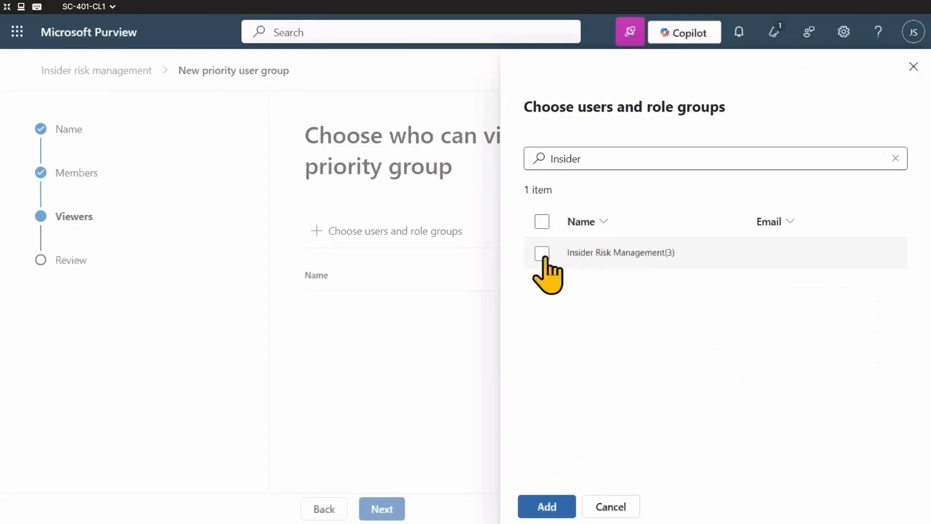
left_click(541, 253)
left_click(547, 507)
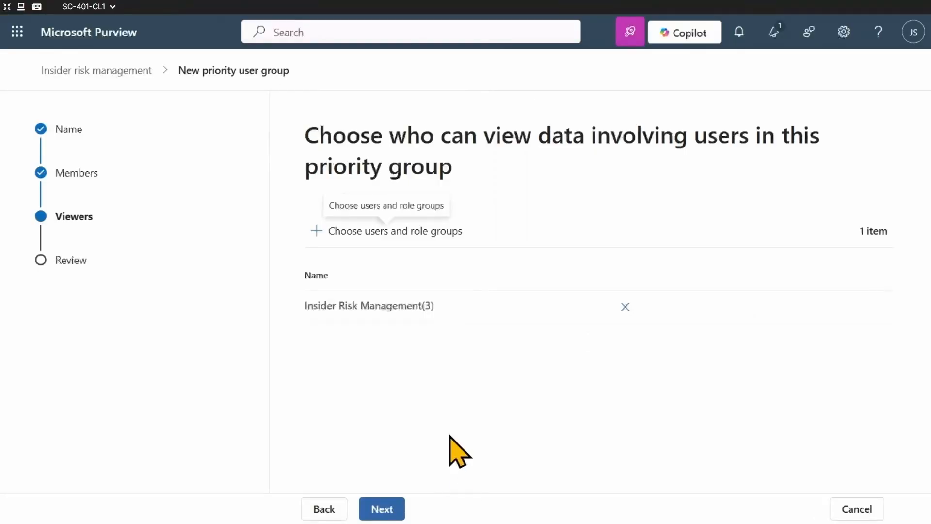
left_click(376, 510)
left_click(390, 509)
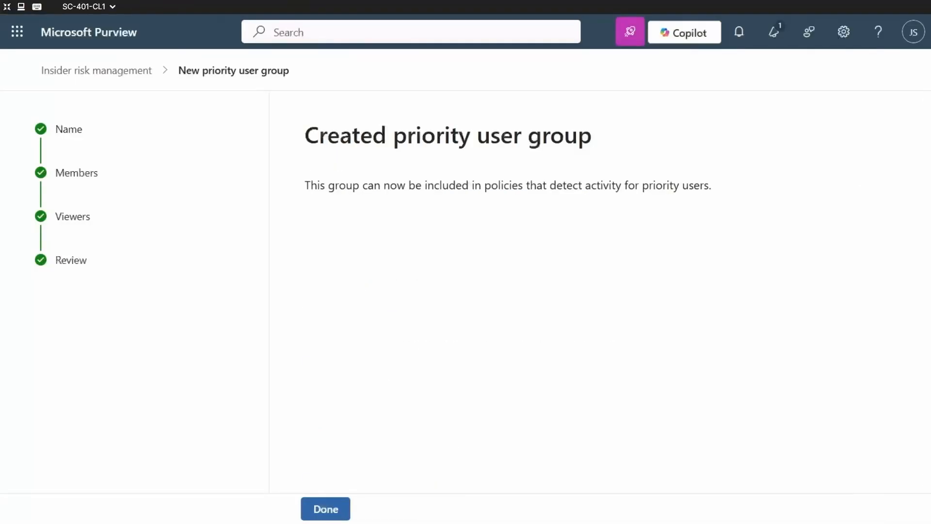
left_click(317, 516)
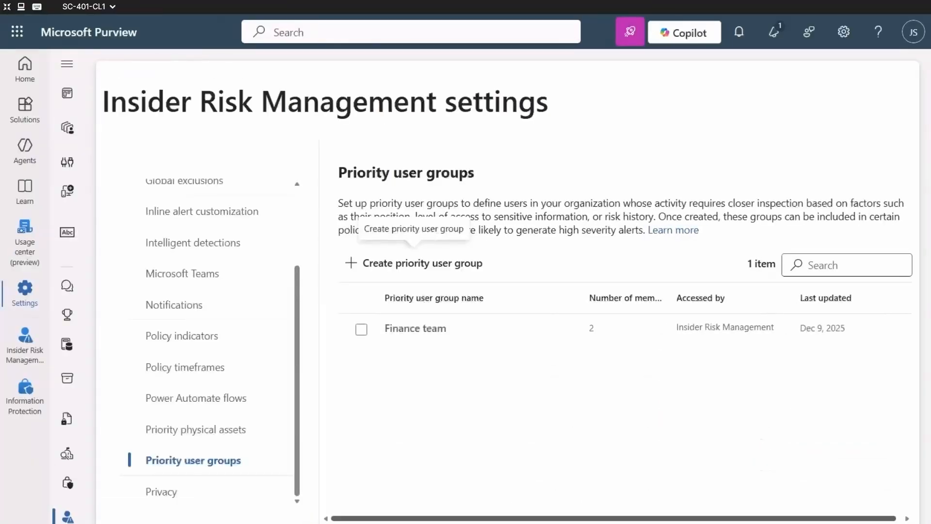
Return to the Insider Risk Management solution and open its list of policies.
left_click(20, 345)
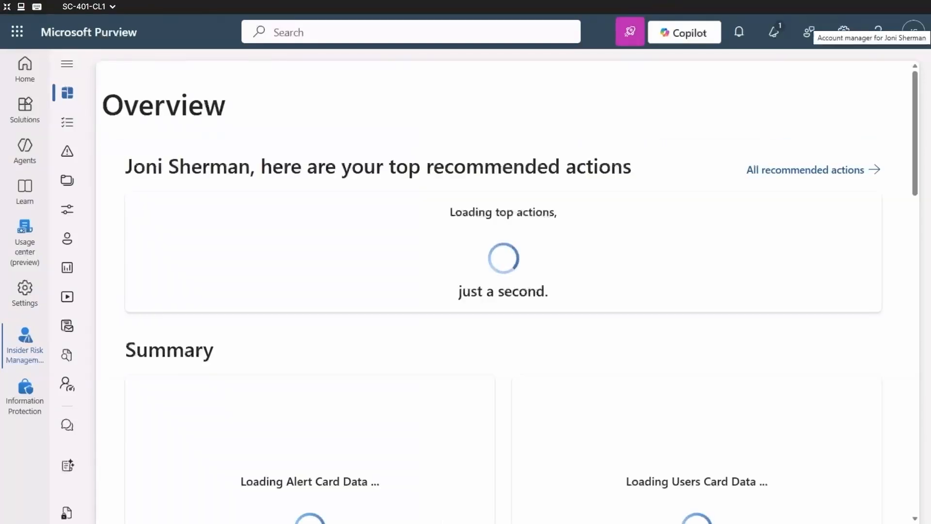
left_click(67, 63)
left_click(100, 257)
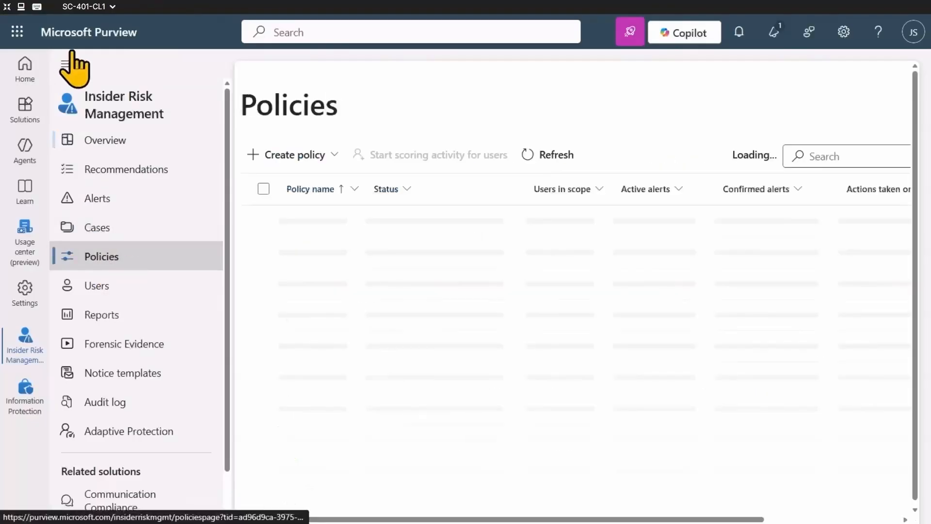
left_click(68, 63)
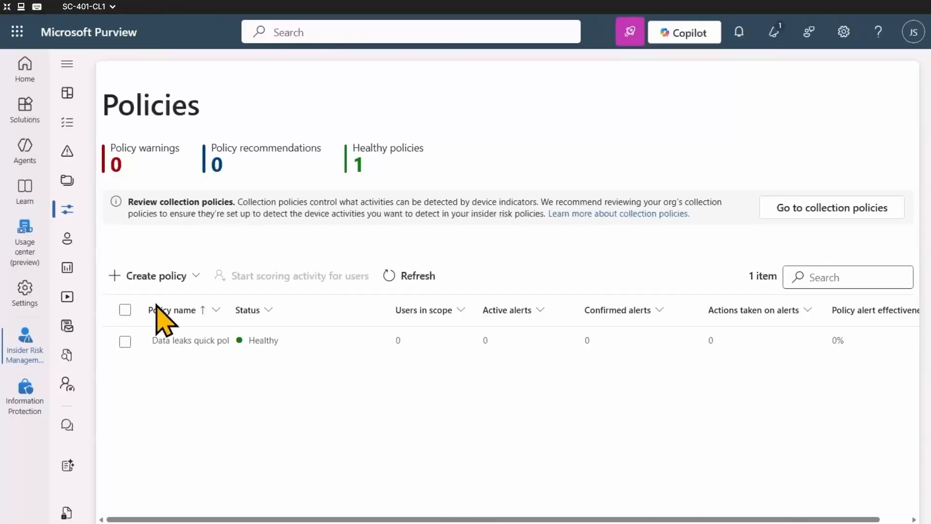
Start a custom insider risk policy from the "Security policy violations by priority users" template and continue to its name.
left_click(170, 279)
left_click(172, 331)
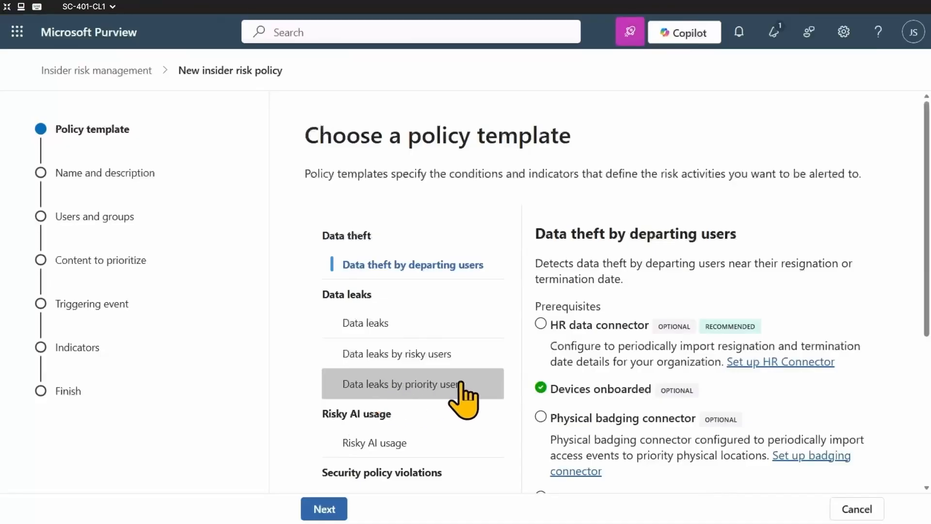
scroll(451, 429, "down", 5)
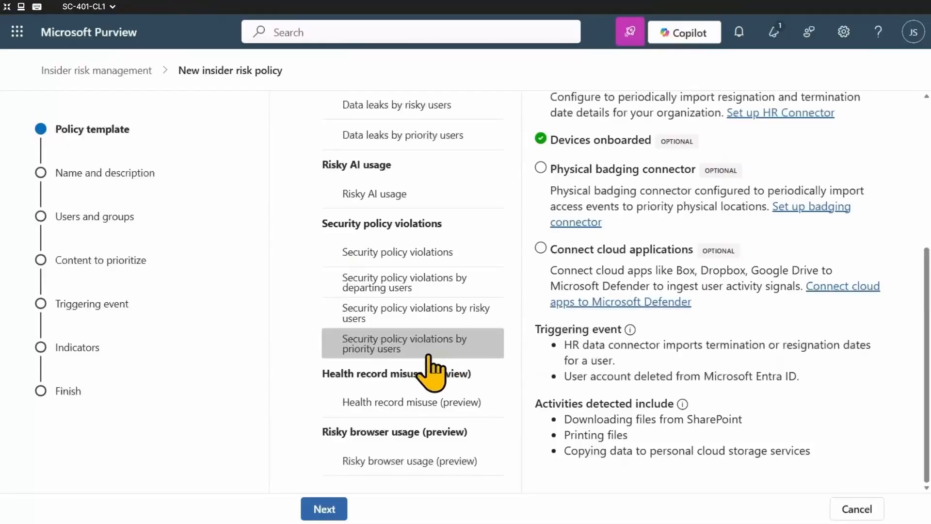
left_click(429, 358)
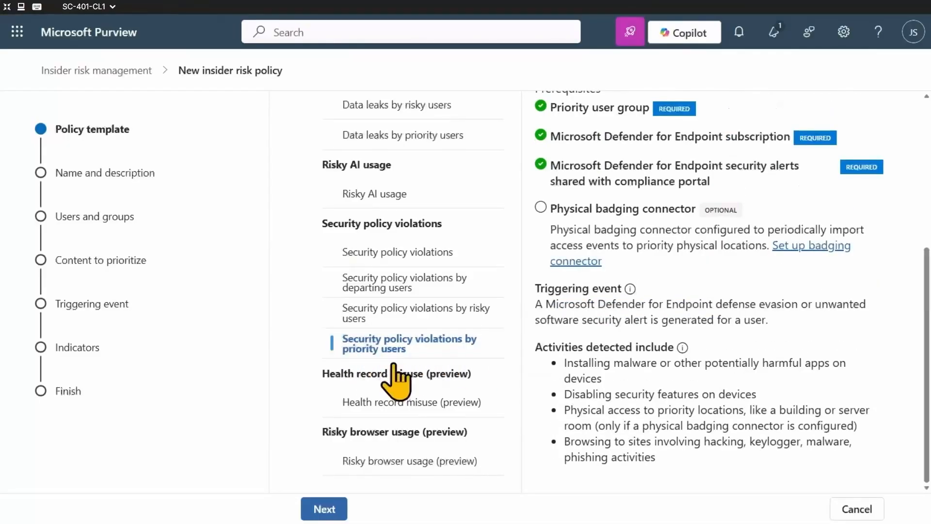
scroll(603, 344, "up", 5)
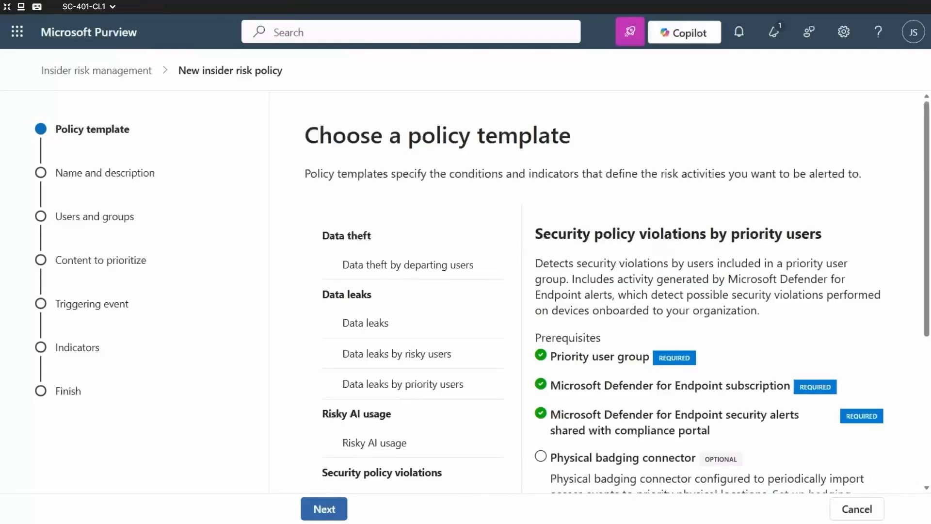
left_click(330, 507)
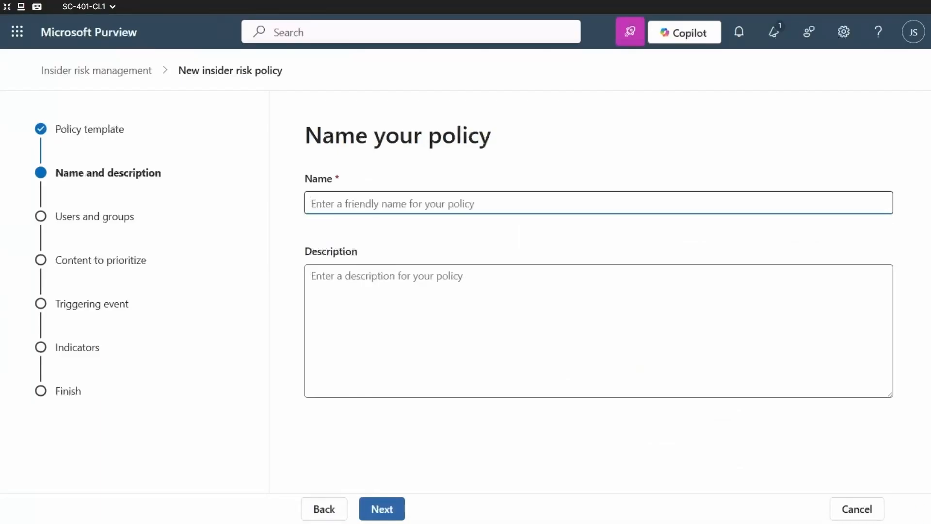
Name the policy "Security policy violations - Priority users" with description "Detects Defender for Endpoint alerts for risky activity by priority users, such as malware or disabled protections.".
type("Security policy violations - Priority users")
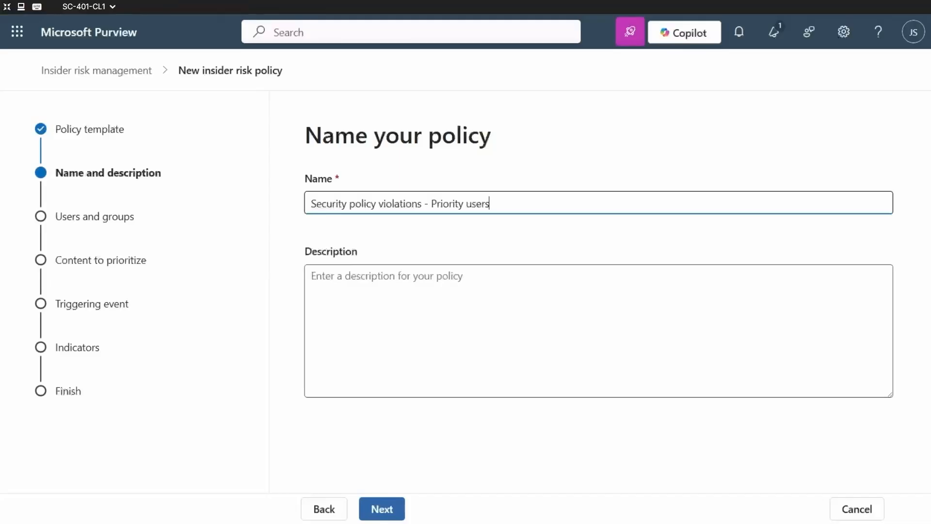
left_click(444, 280)
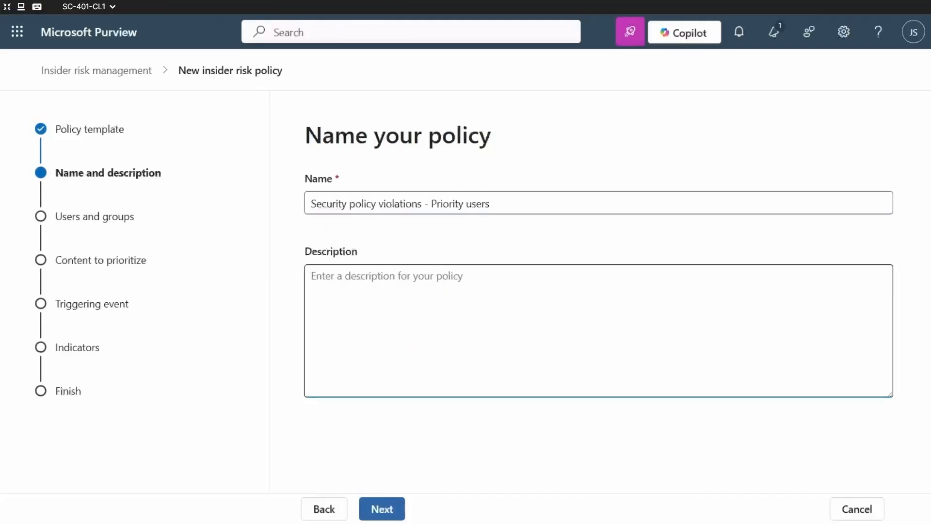
type("Detects Defender for Endpoint alerts for risky activity by priority users, such as malware or disabled protections.")
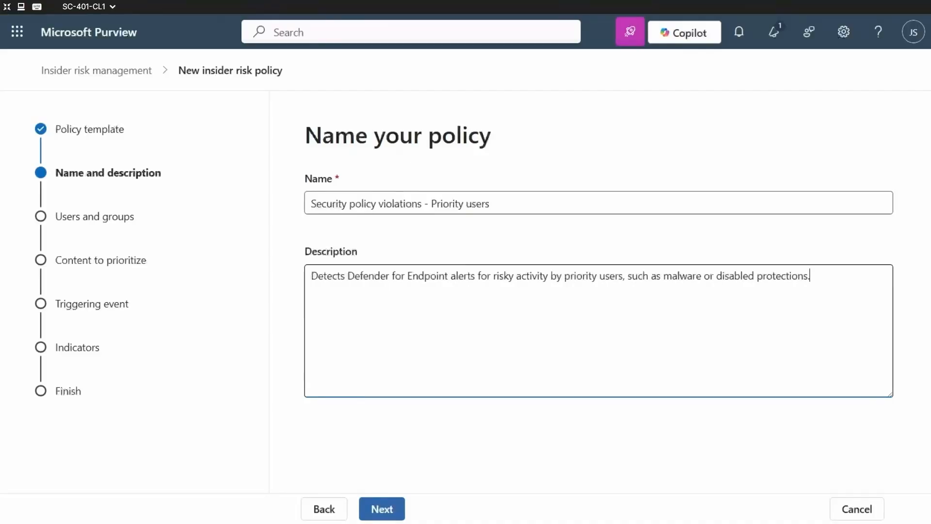
left_click(395, 507)
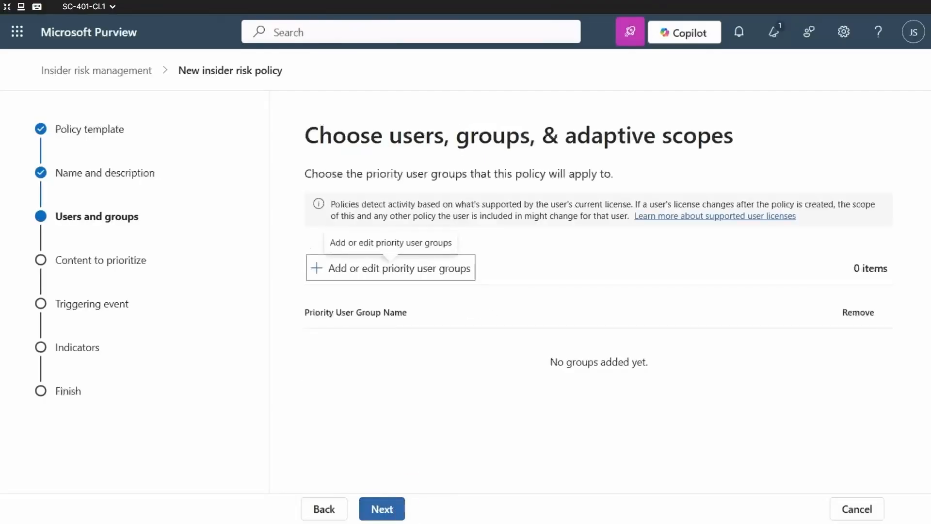
Add the Finance team priority user group to the policy's scope and continue to content prioritization.
left_click(394, 268)
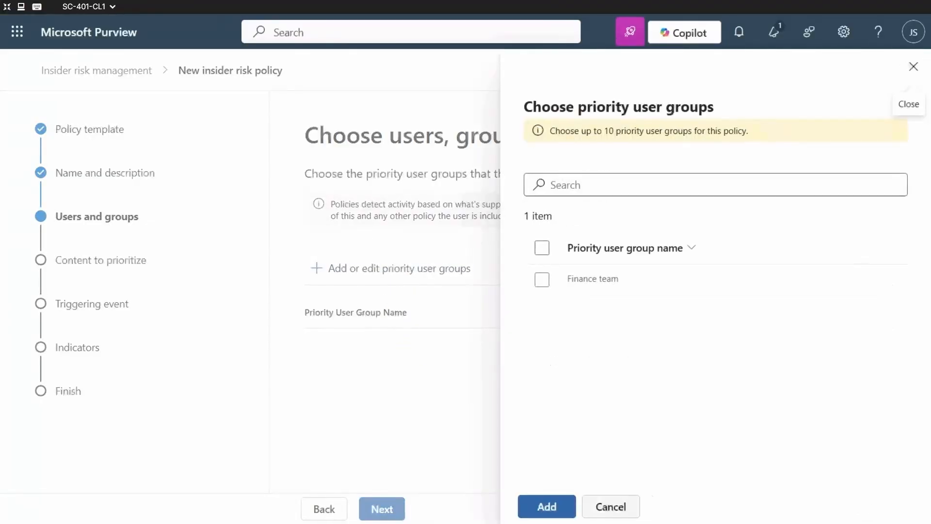
left_click(542, 286)
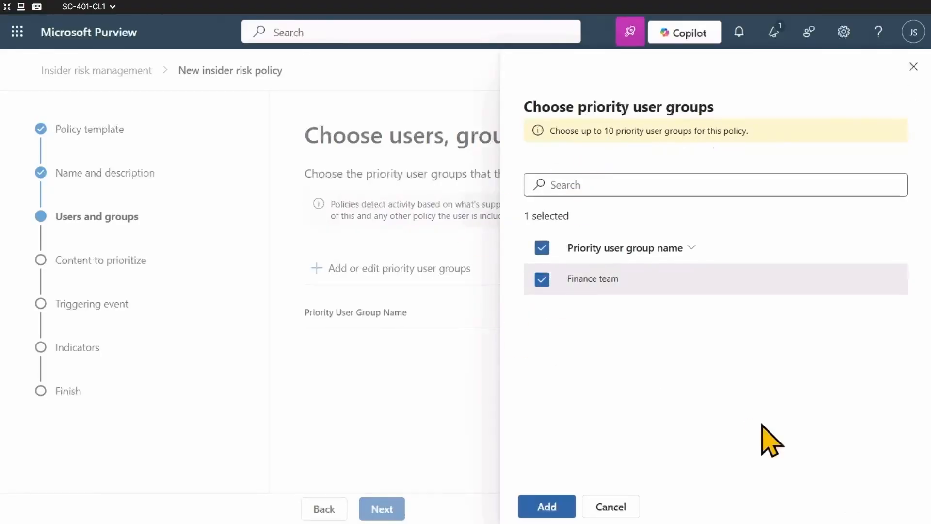
left_click(547, 506)
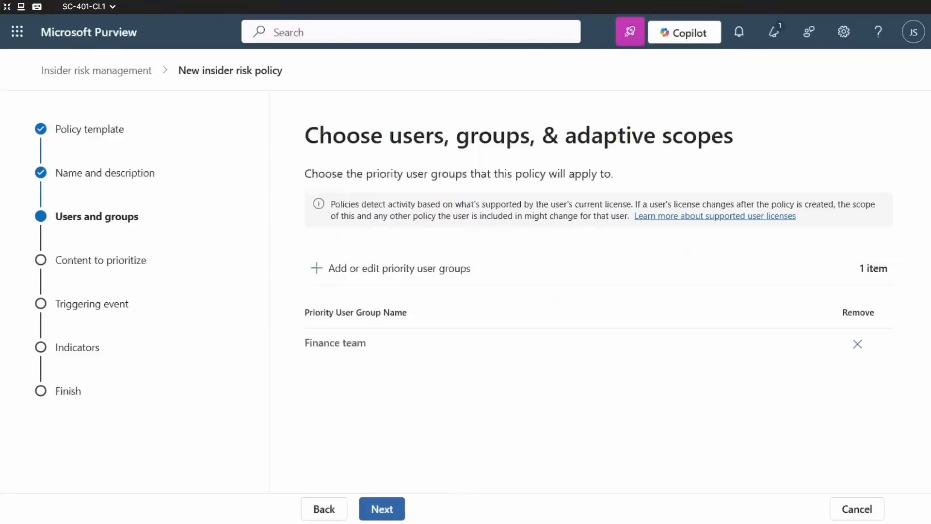
left_click(381, 509)
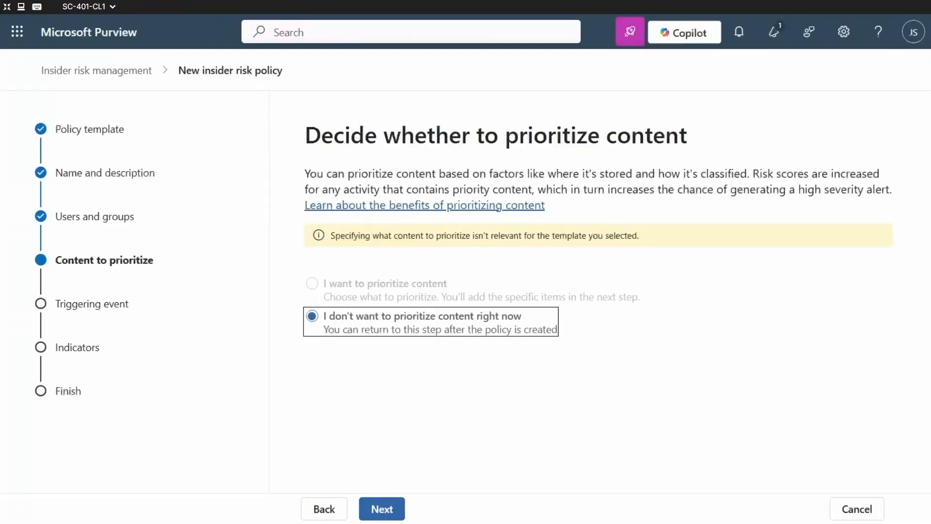
Keep content unprioritized with the preselected indicators and Microsoft-provided thresholds, and submit the policy, returning to the policy list.
left_click(377, 506)
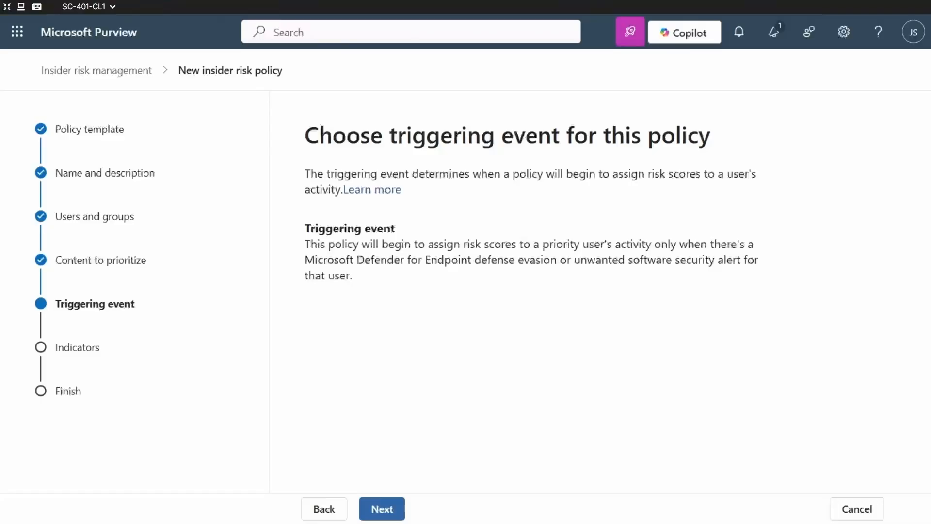
left_click(386, 510)
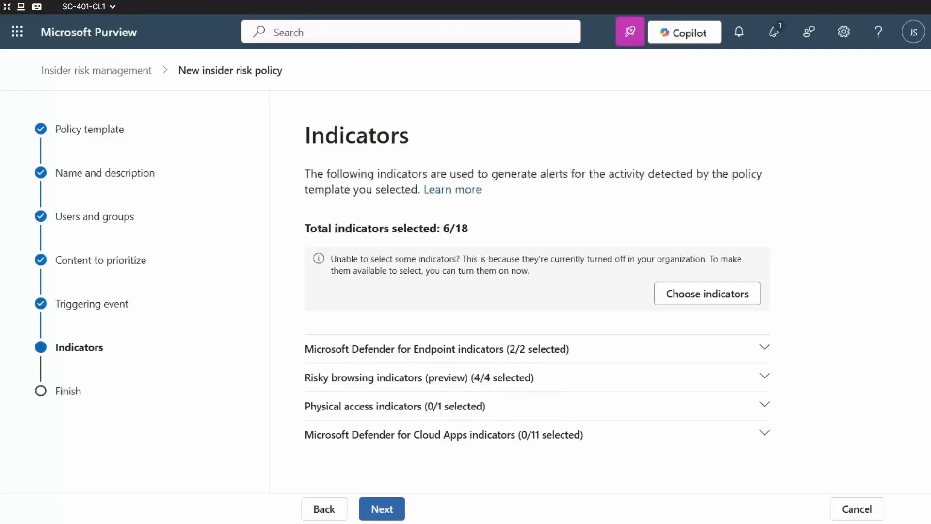
left_click(386, 508)
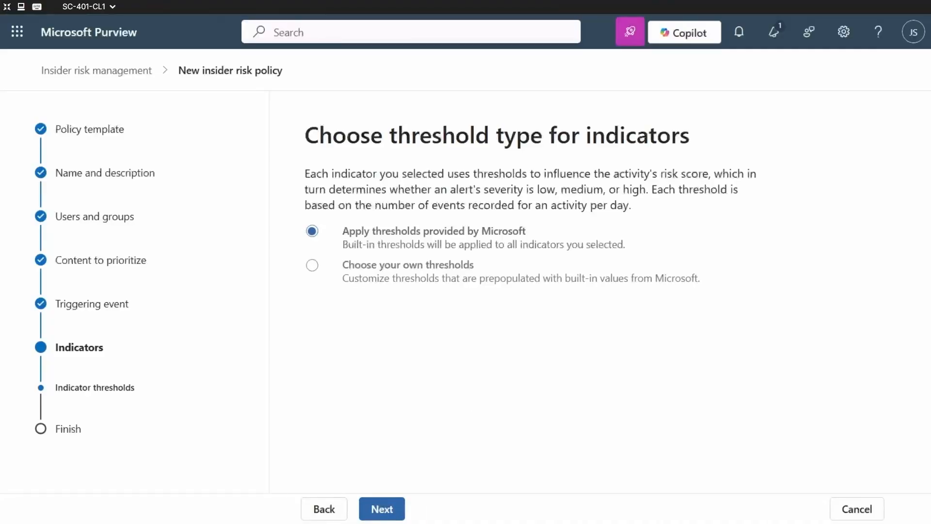
left_click(388, 508)
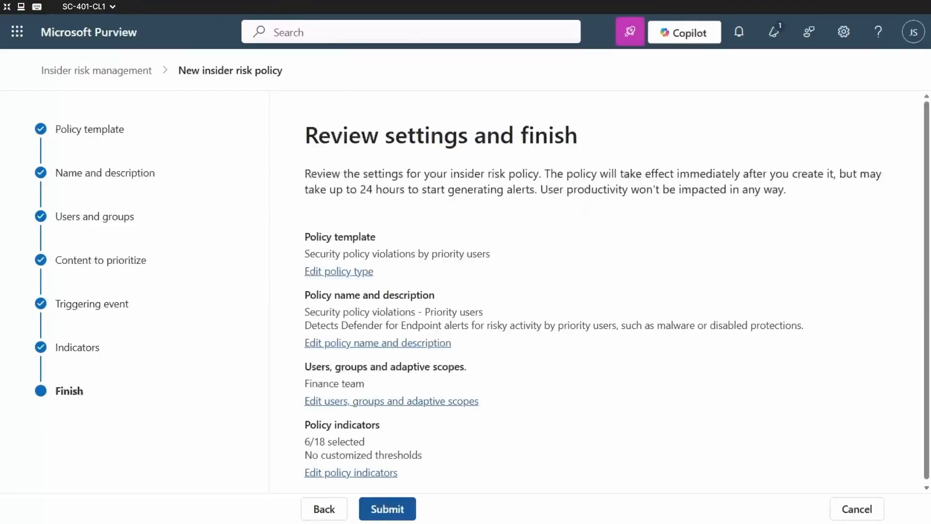
left_click(393, 513)
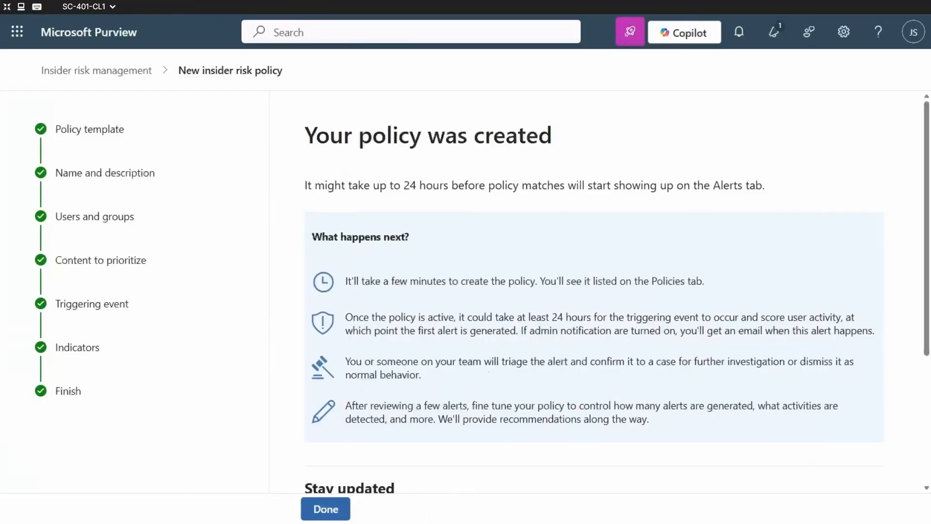
left_click(332, 506)
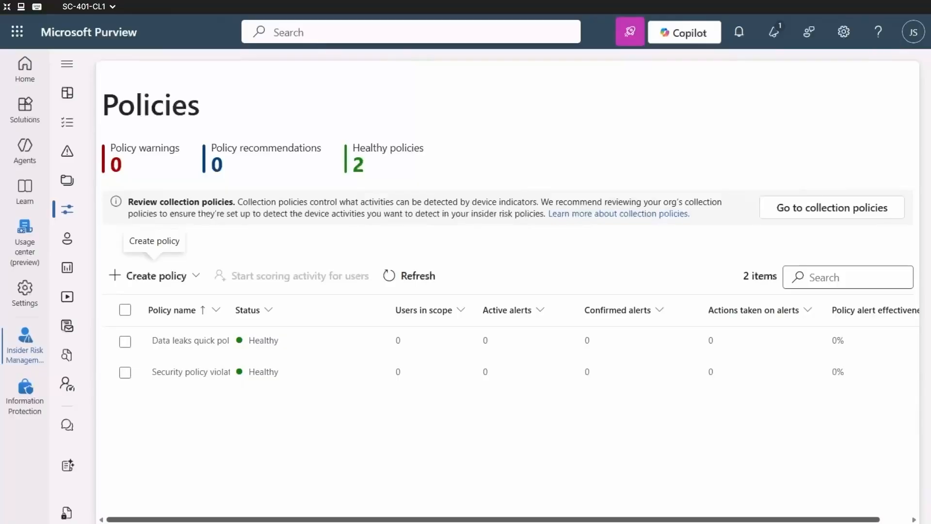
Open the Insider Risk Management notice templates and start a new template named "Security Violation Alert".
left_click(68, 66)
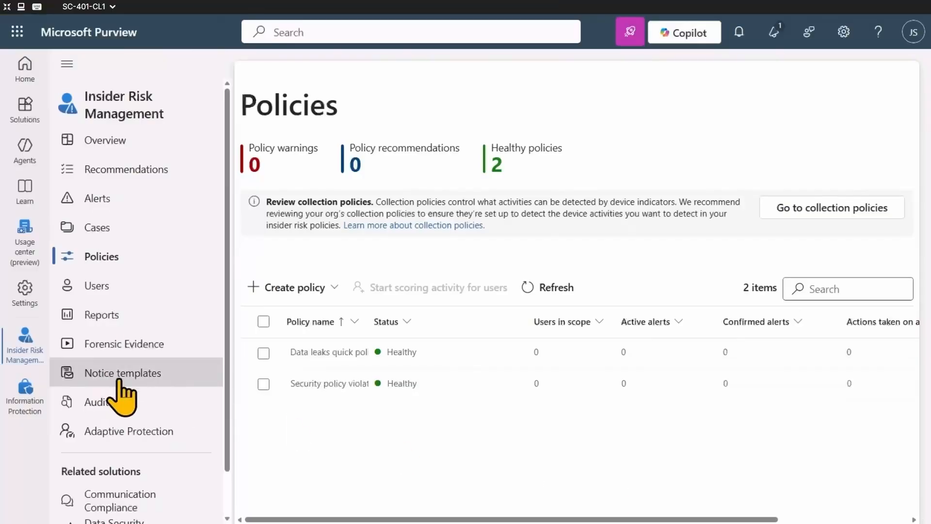
left_click(119, 381)
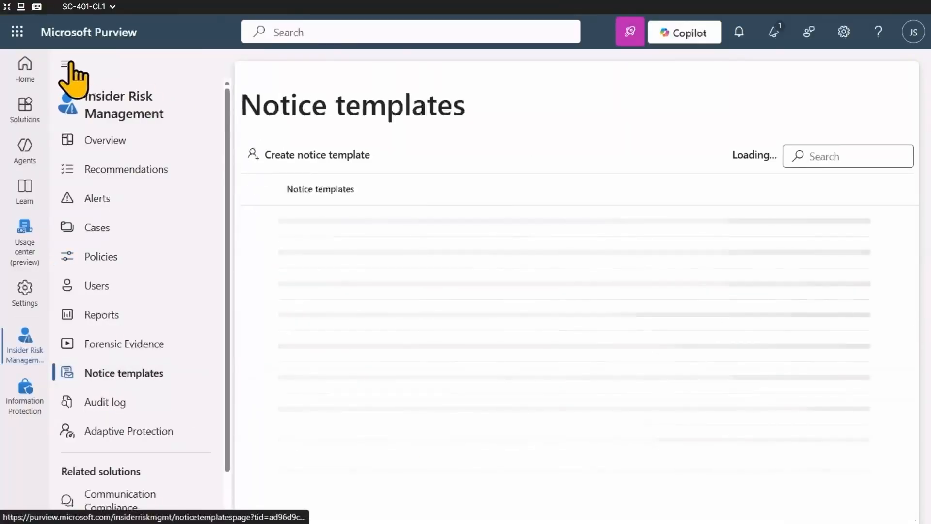
left_click(90, 69)
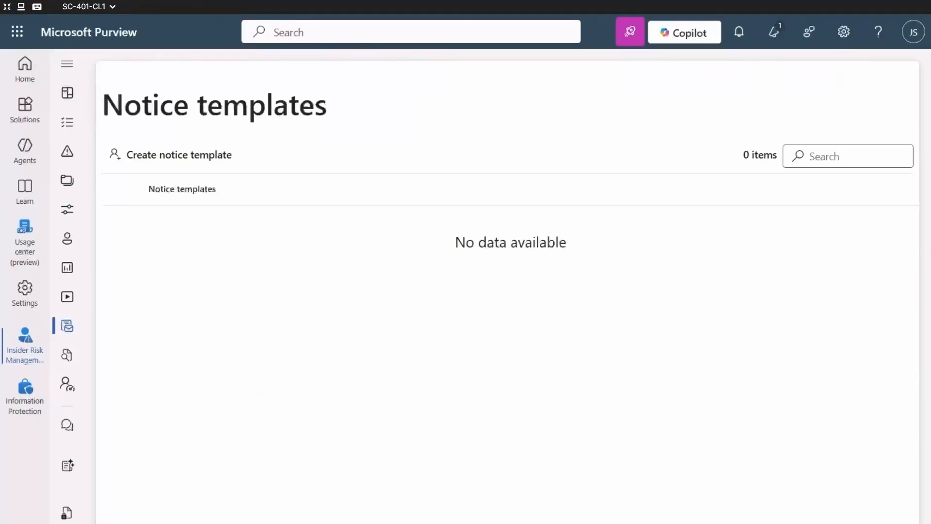
left_click(182, 154)
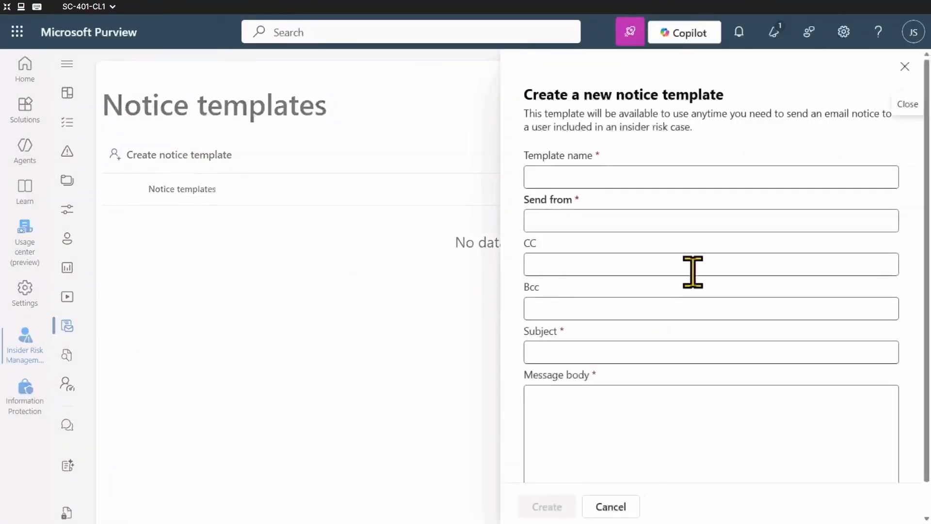
left_click(730, 174)
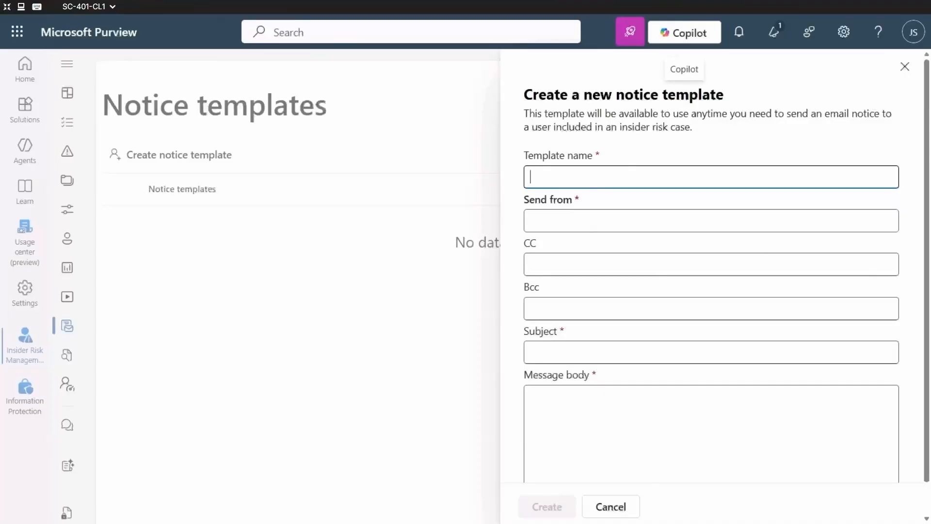
type("Security Violation Alert")
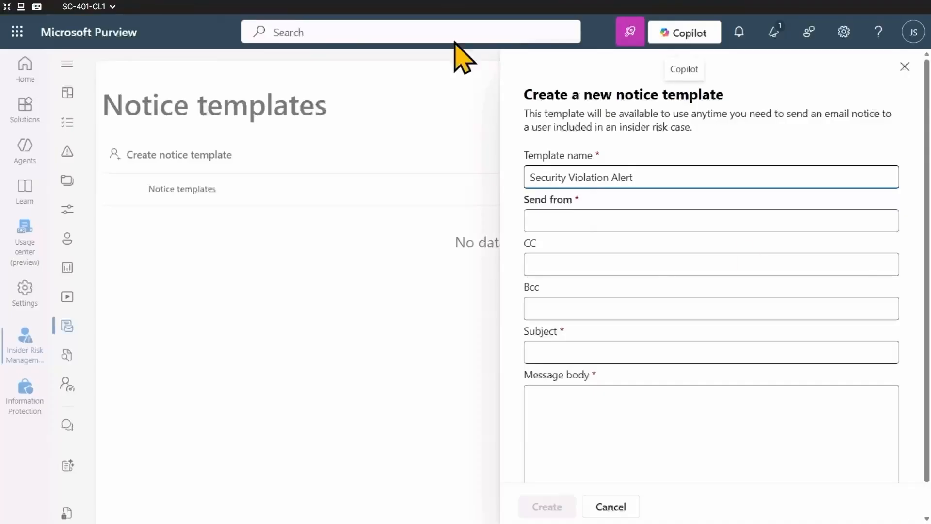
Set the administrator's account as the notice's sender and enter the subject "Unusual activity detected - please review".
left_click(610, 216)
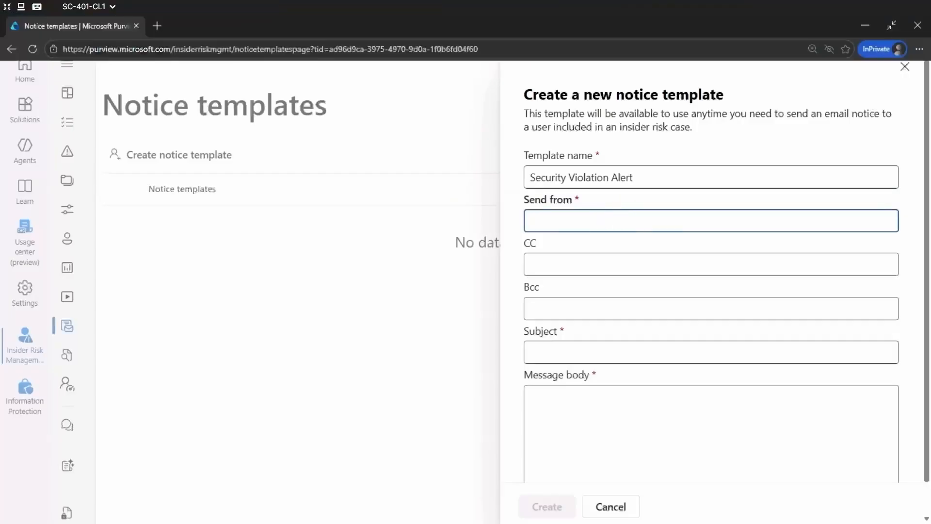
type("Joni Sherman")
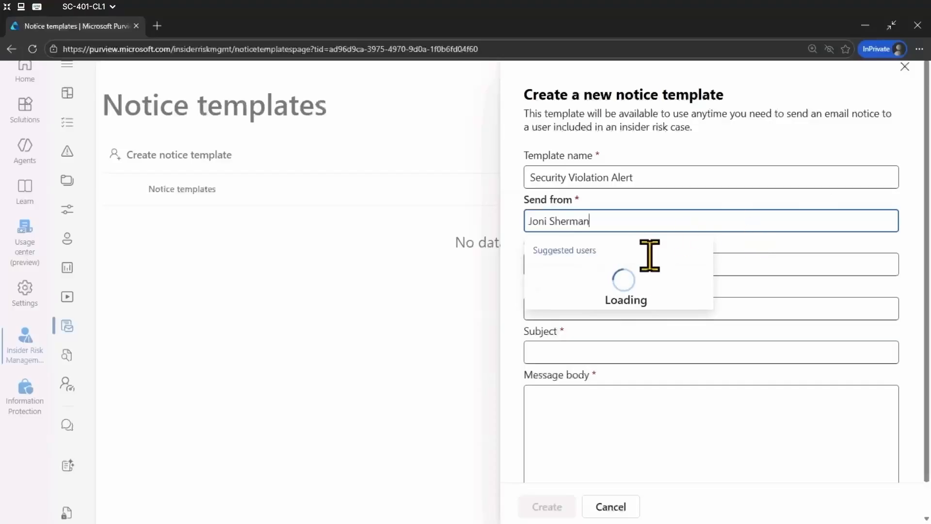
left_click(626, 287)
left_click(677, 264)
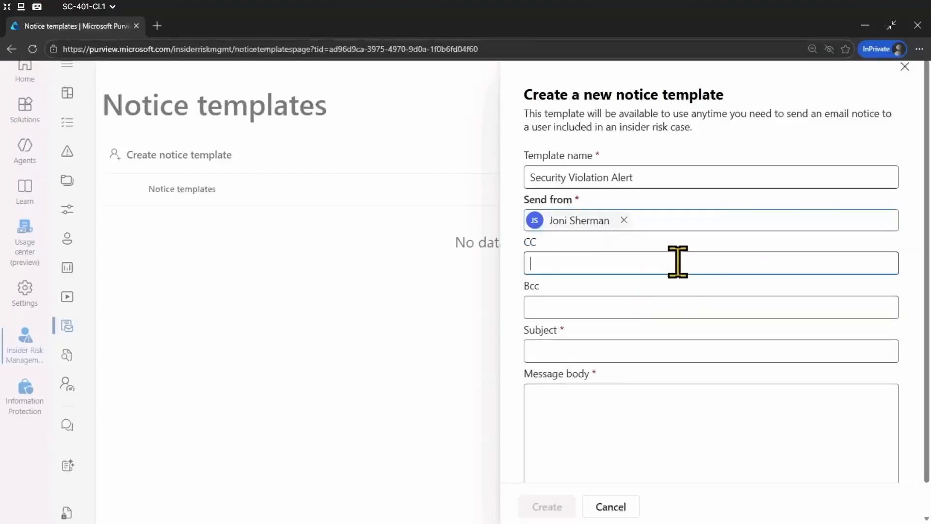
left_click(640, 351)
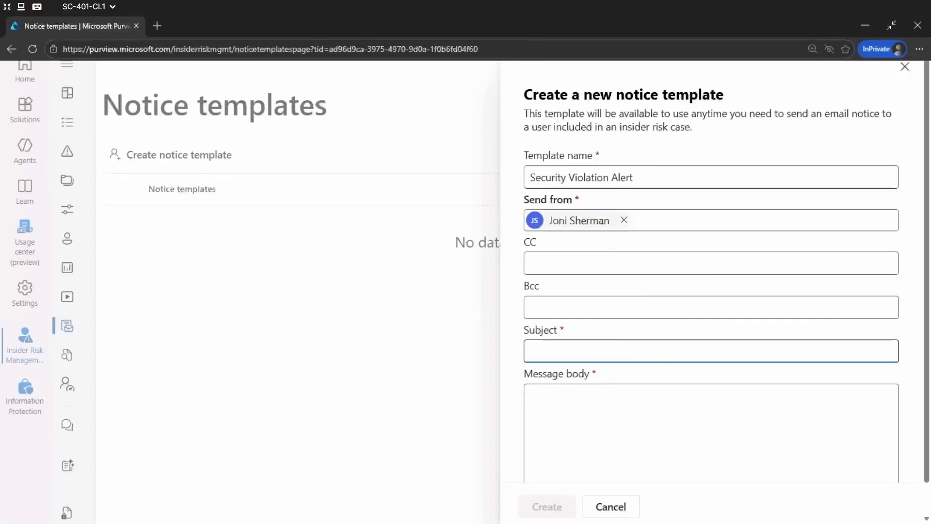
type("Unusual activity detected - please review")
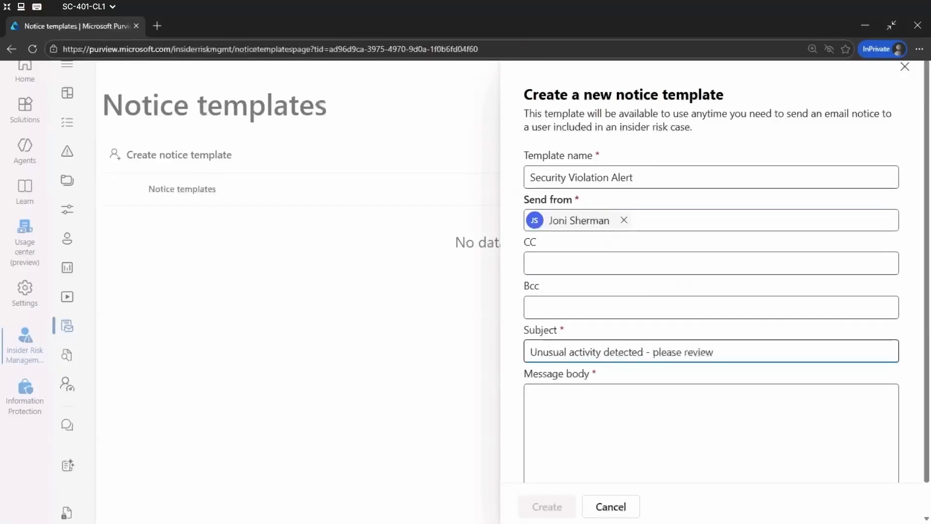
Begin the HTML message body with the heading "Security Alert" and a paragraph on detected activity possibly violating security policies due to malware, disabled protections or risky behavior.
left_click(661, 438)
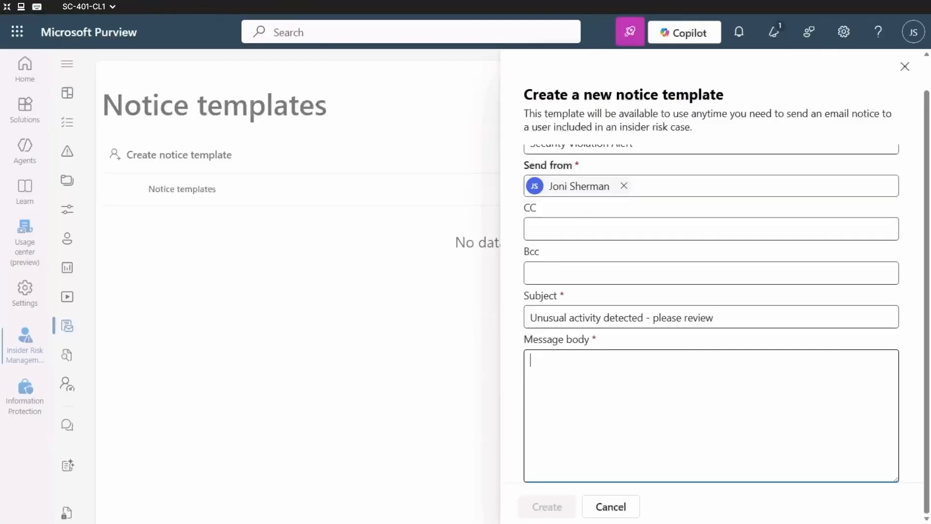
type("<!DOCTYPE html> <html> <body> <h2>Security Alert</h2> <p>We've detected ")
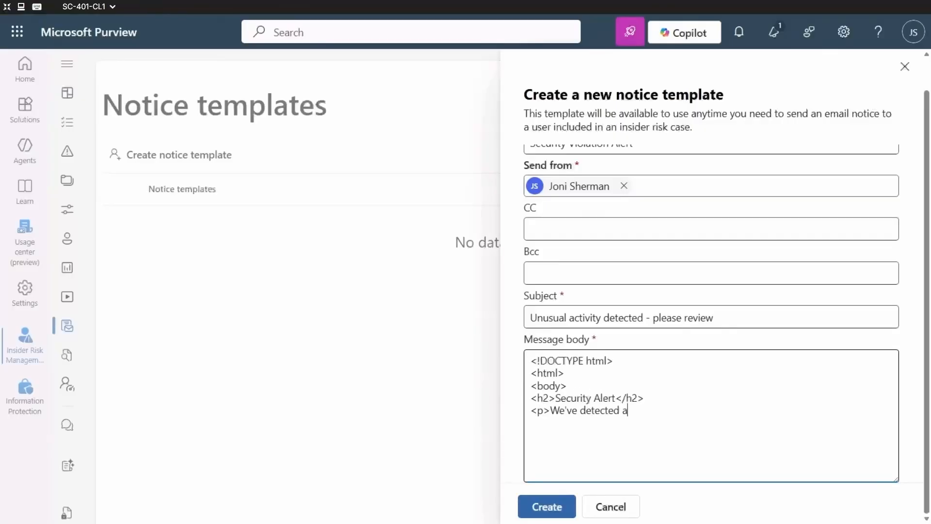
type("activity from your account that might violate our organization's security policies. This could be due to malware, disabled protections, or other risky behavior.</p>")
key("Return")
type("<p>Please review your recent actions and ensure your device security settings are up to date. If you believe thi")
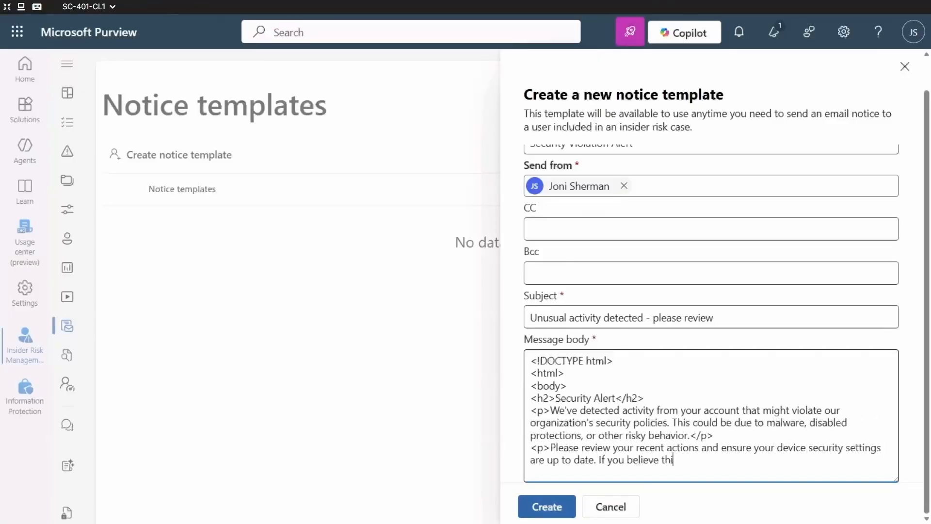
type("s alert was generated in error, contact the IT Security team for assistance.</p>")
key("Return")
type("<p>To avoid future issues, refer to the <a href=\"https://contoso.com/security-guidelines\">Contoso Securi")
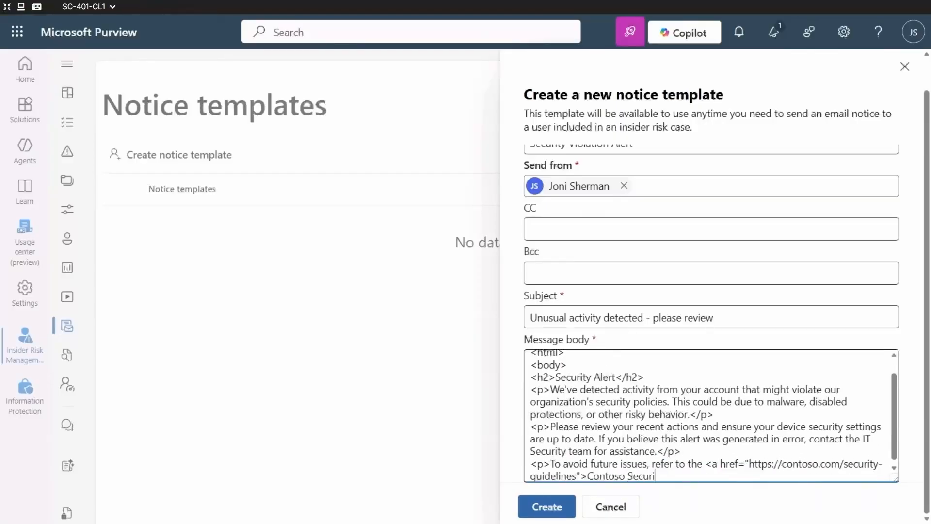
type("ty Guidelines</a>.</p>")
key("Return")
End the HTML body with "Thank you," and an emphasized "Compliance and Security Team" signature, and create the notice template.
type("<p>Thank you,</p>")
key("Return")
type("<p><em>Compliance and Security Team</em></p>")
key("Return")
type("</body>")
key("Return")
type("</html>")
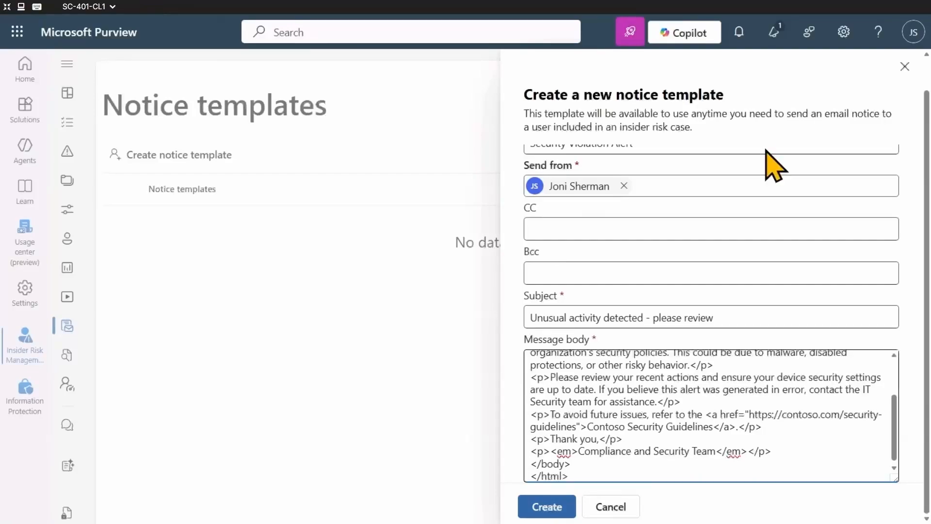
left_click(547, 507)
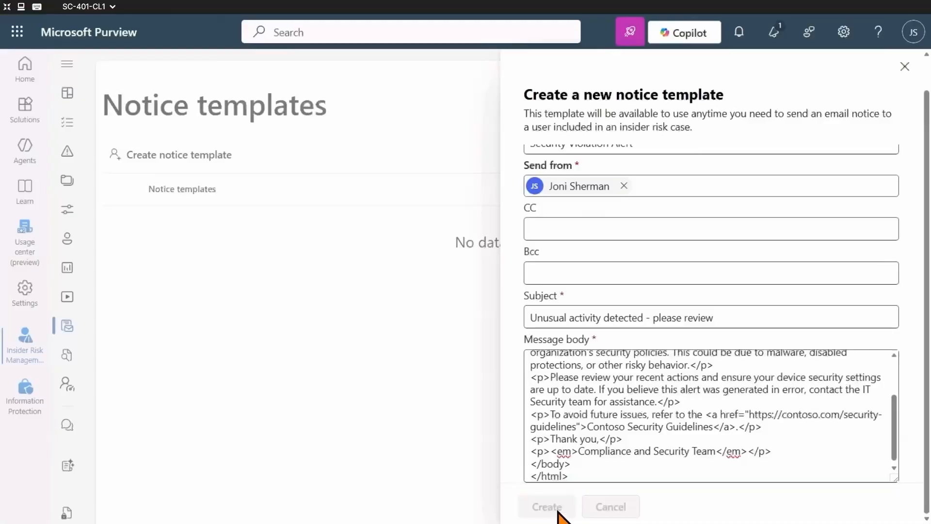